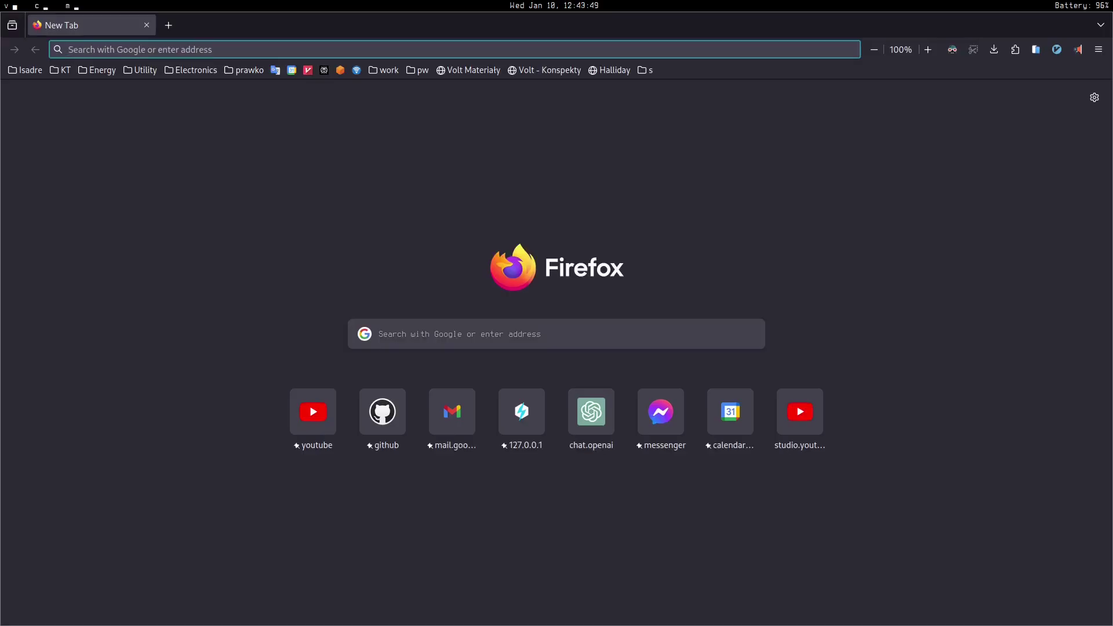
- Load falstad.com/circuit/circuitjs.html in Firefox, showing the running LRC Circuit example
type("https://www.falstad.com/circuit/circuitjs.html")
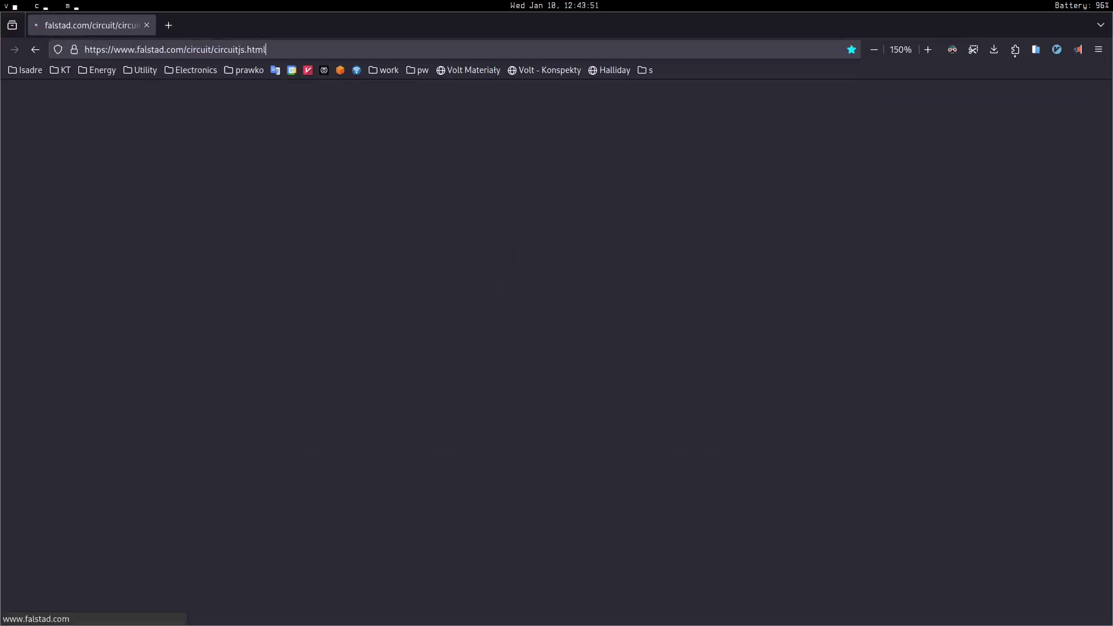
key("Return")
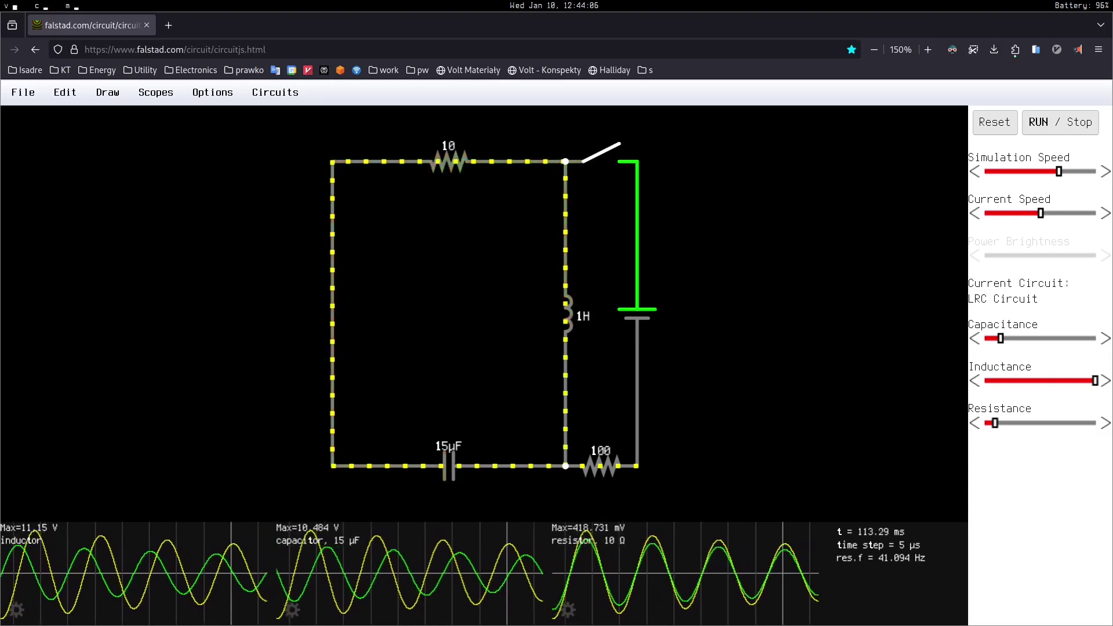
- Select and delete the whole LRC example, then bring up the canvas menu's Inputs and Sources list
left_click_drag(293, 123, 718, 479)
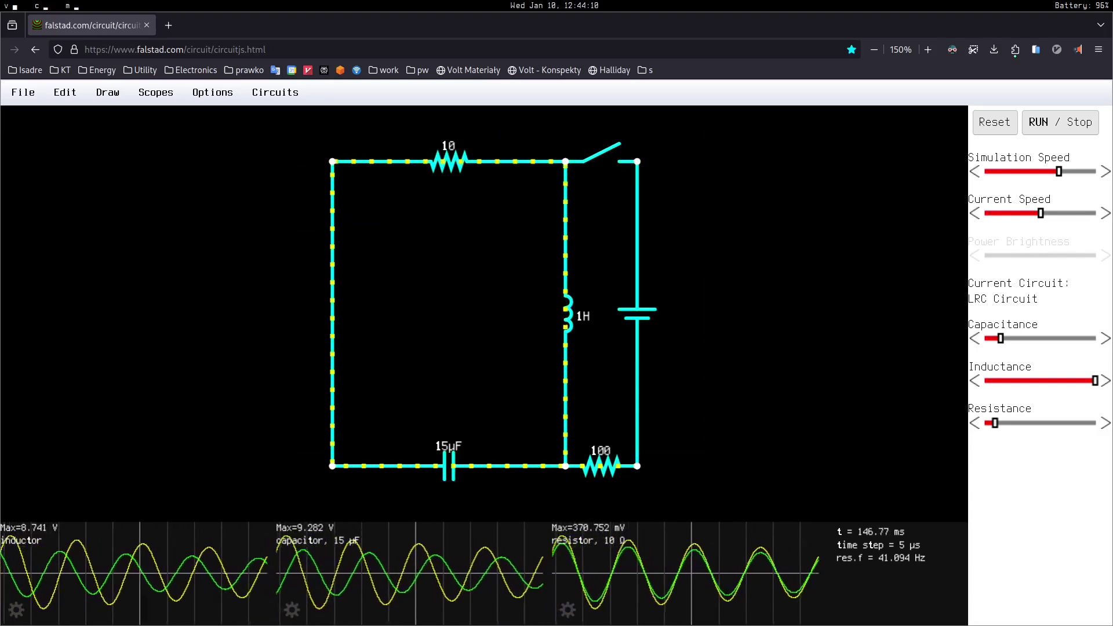
key("Delete")
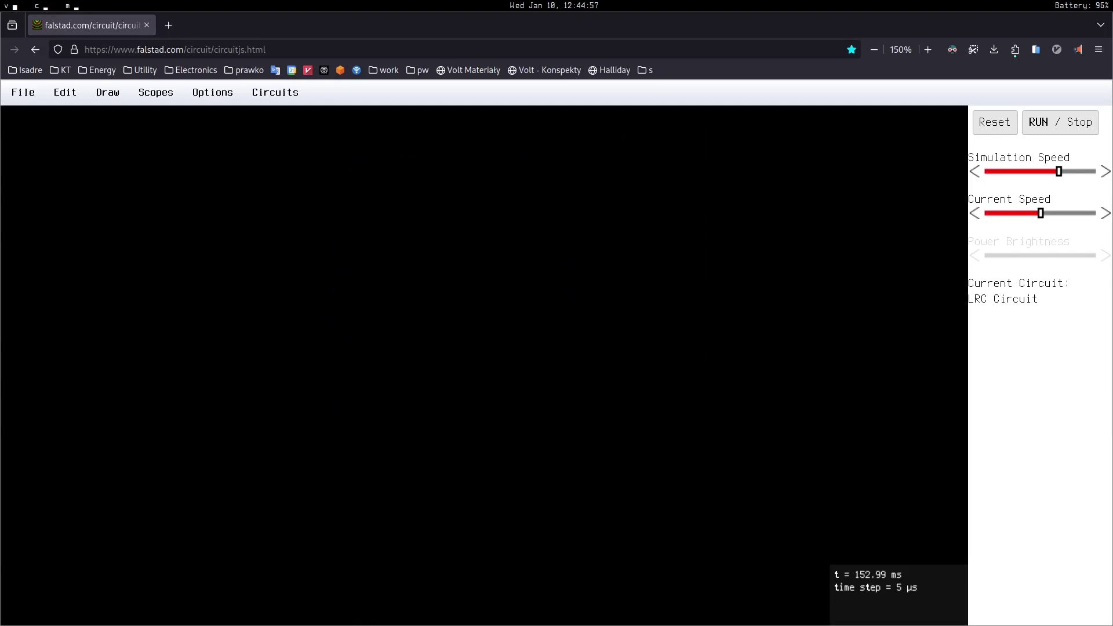
right_click(501, 209)
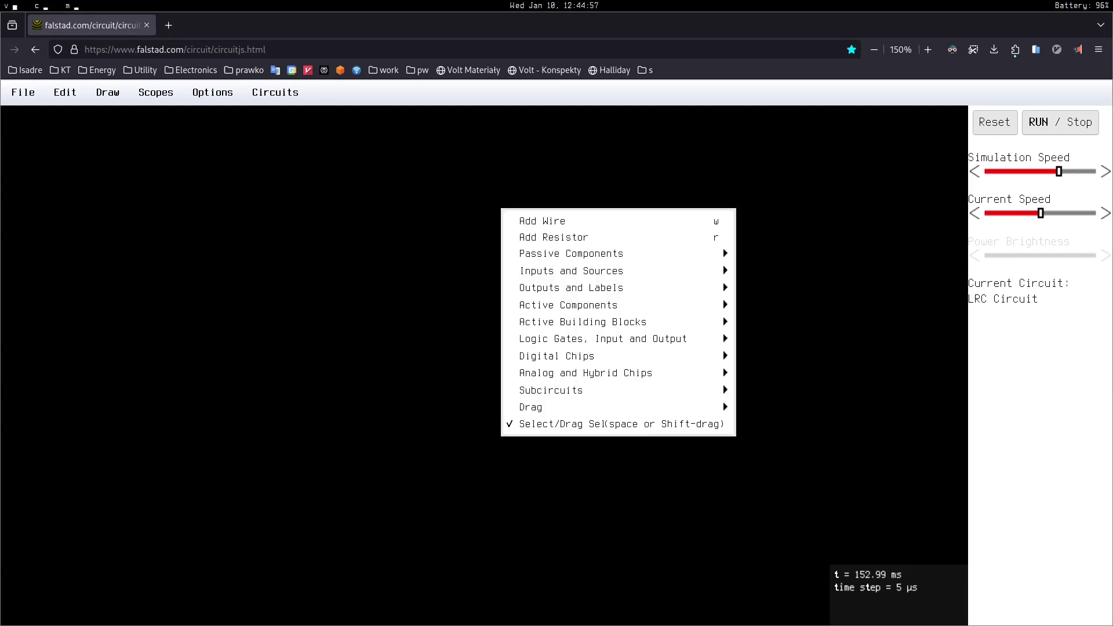
left_click(384, 209)
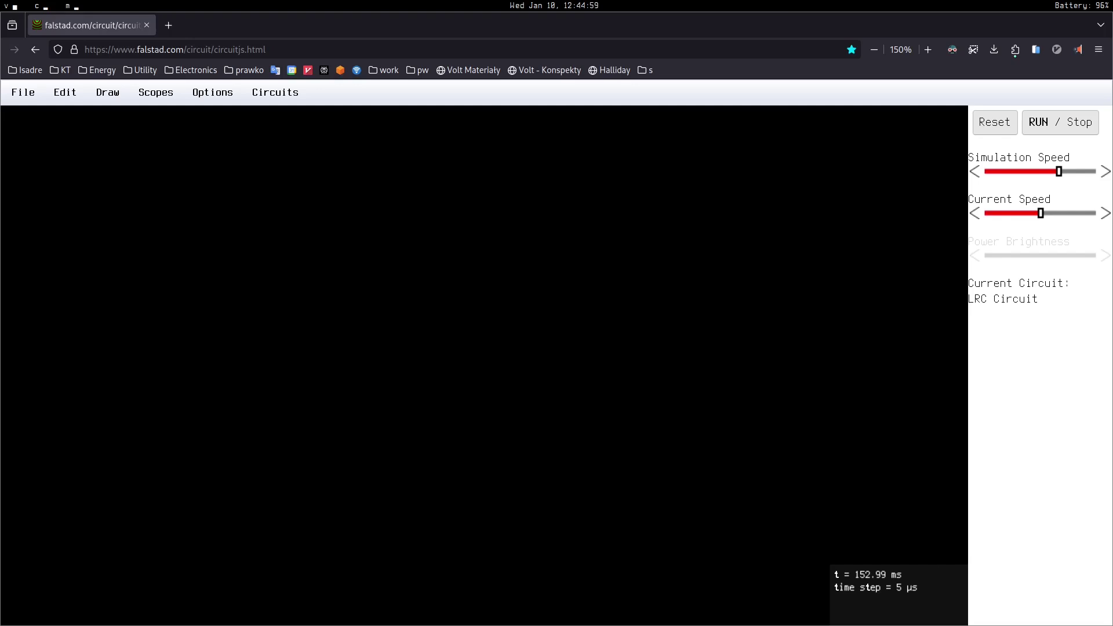
right_click(384, 208)
mouse_move(522, 373)
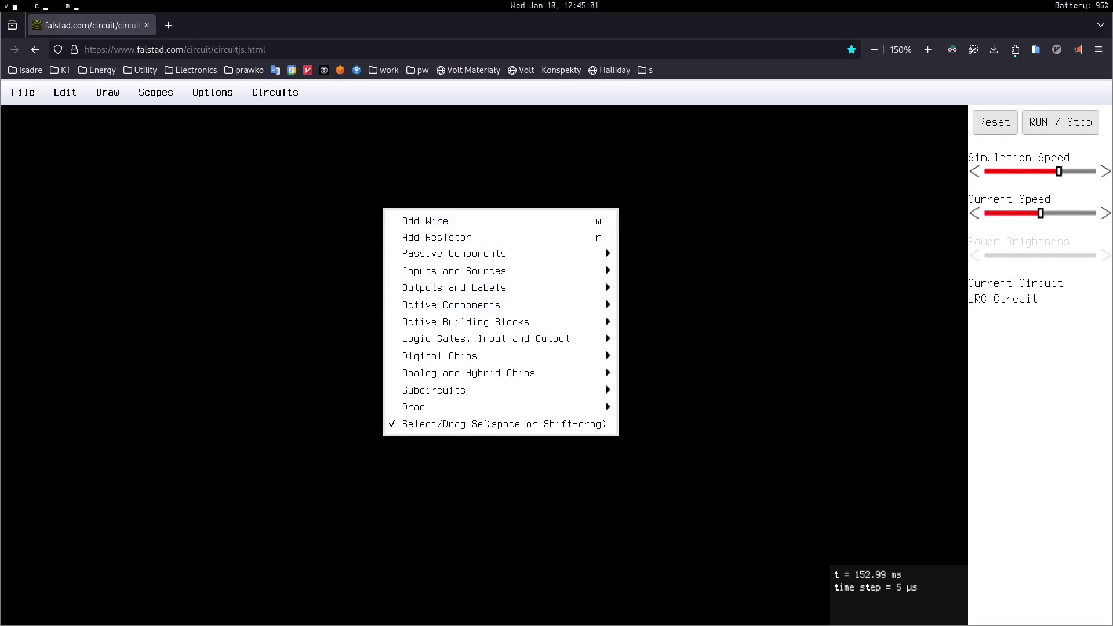
mouse_move(464, 356)
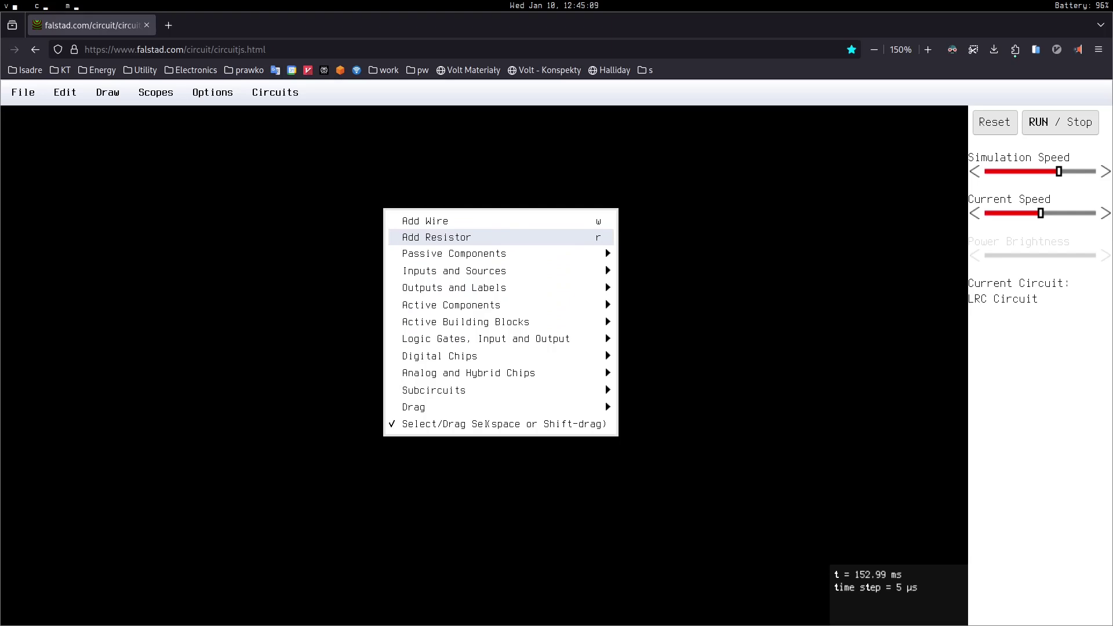
mouse_move(453, 271)
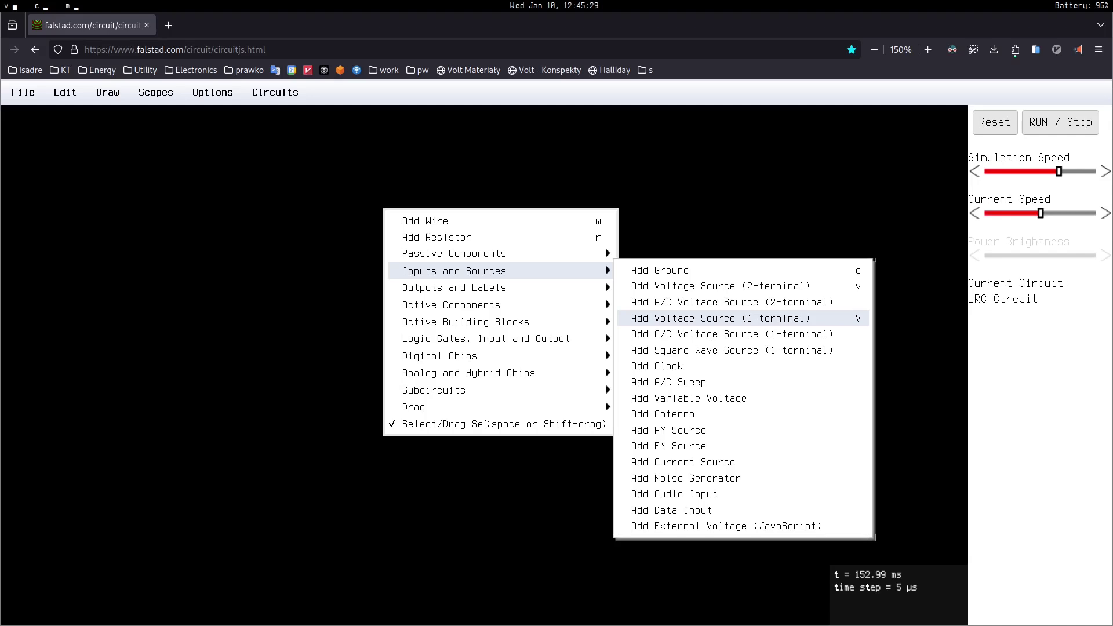
- Draw a one-terminal +5V voltage source rail on the empty canvas
left_click(718, 319)
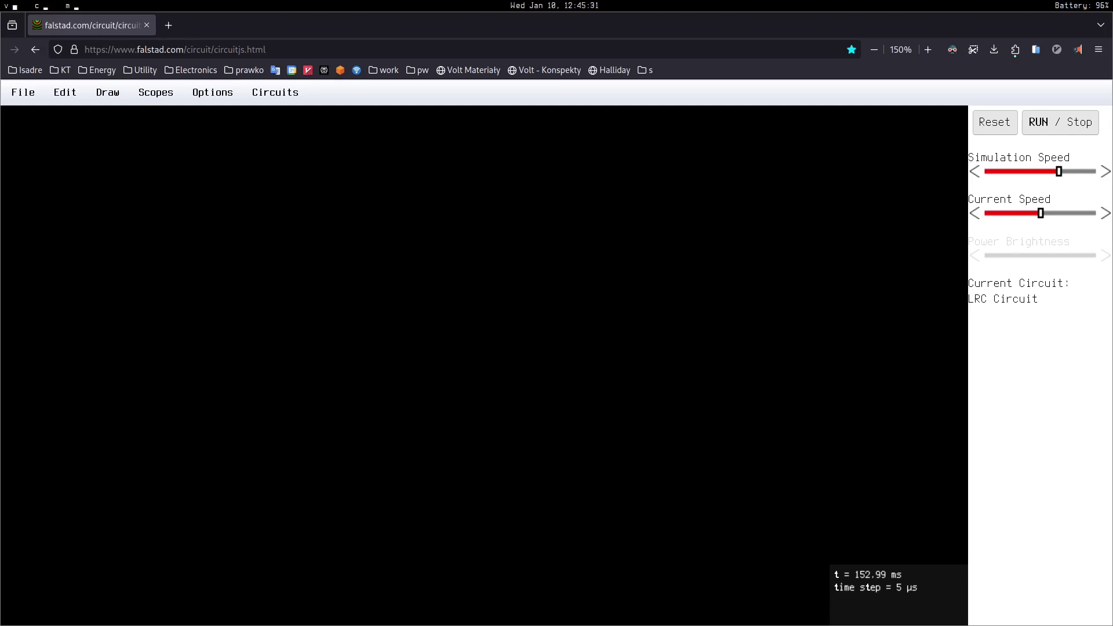
mouse_move(225, 269)
left_mouse_down()
mouse_move(348, 288)
mouse_move(350, 269)
left_mouse_up()
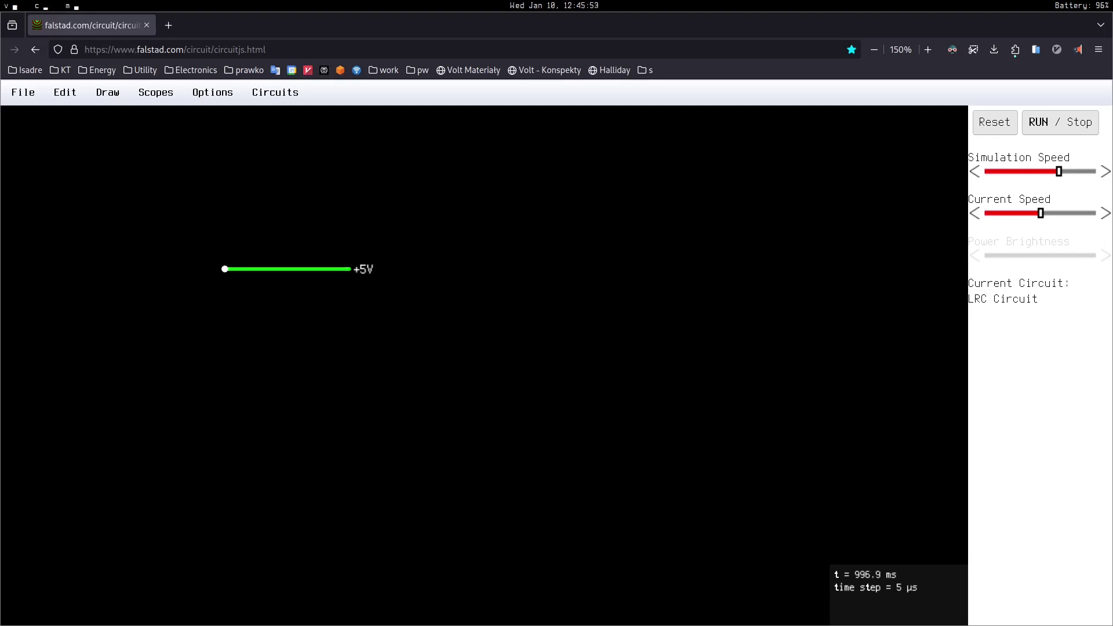
right_click(542, 209)
mouse_move(611, 271)
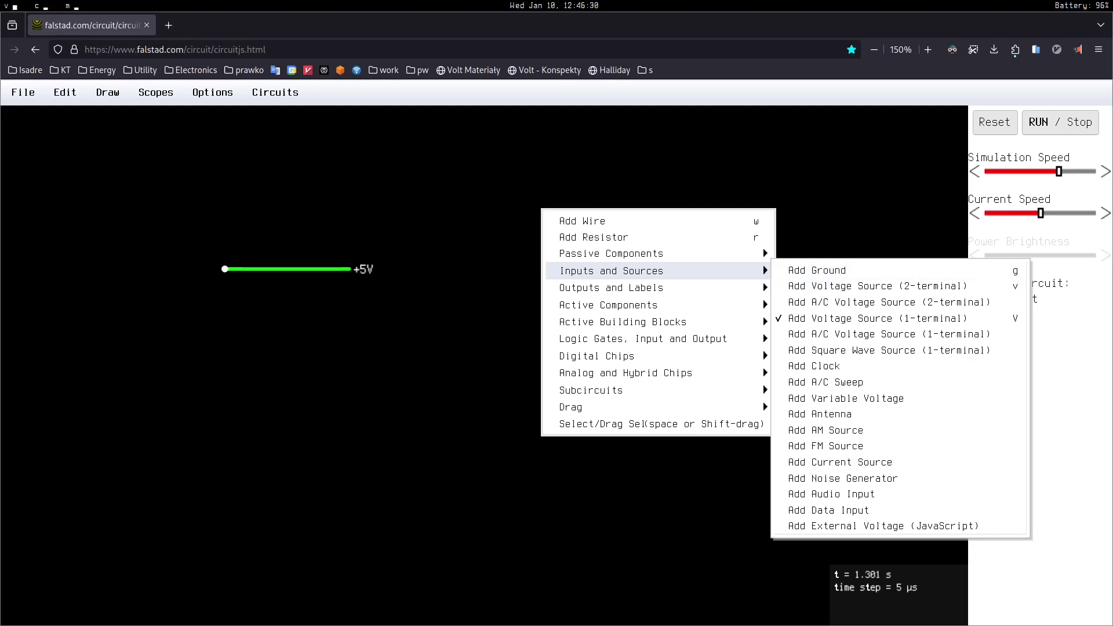
- Add a ground, flip the +5V rail's label to the left, and stand the ground upright below-right
key("Escape")
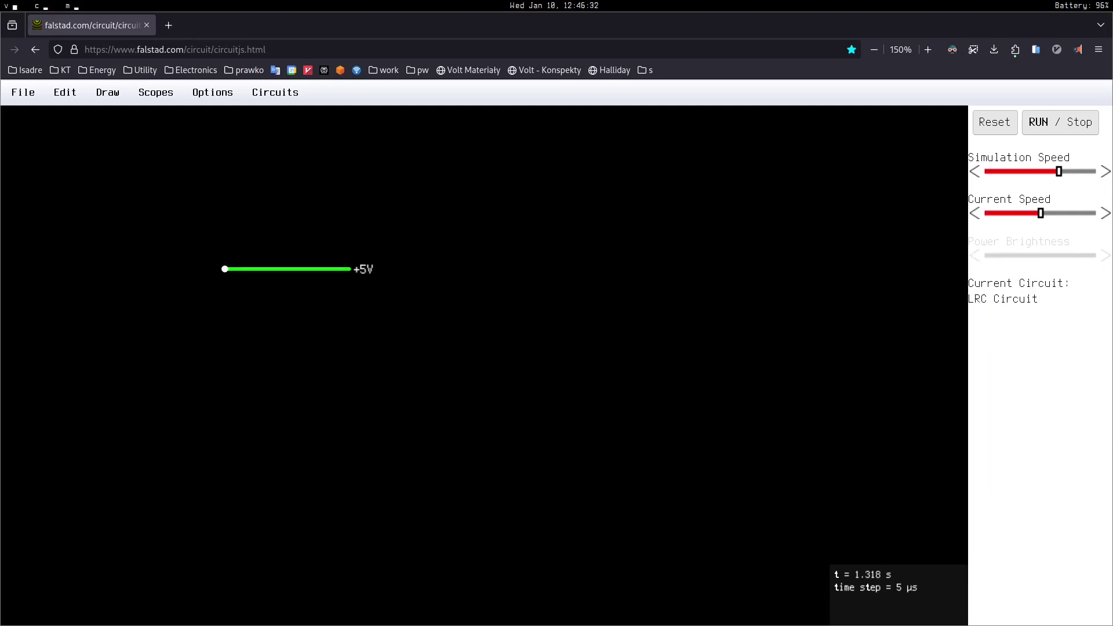
key("g")
left_click_drag(458, 270, 602, 269)
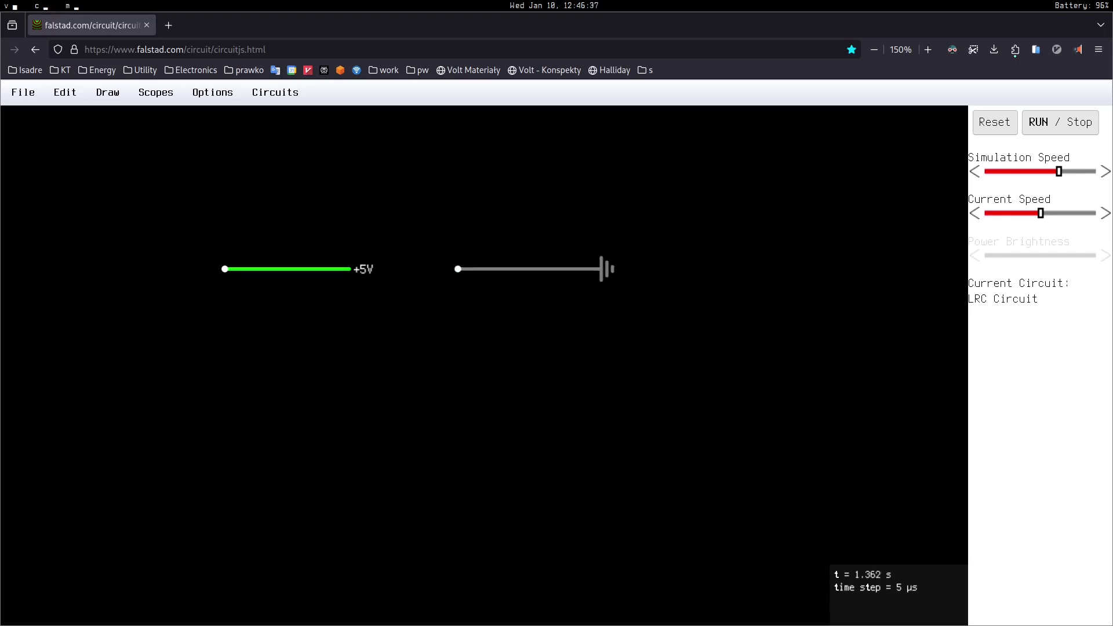
left_click_drag(536, 269, 446, 376)
left_click_drag(290, 269, 452, 269)
left_click_drag(446, 376, 499, 322)
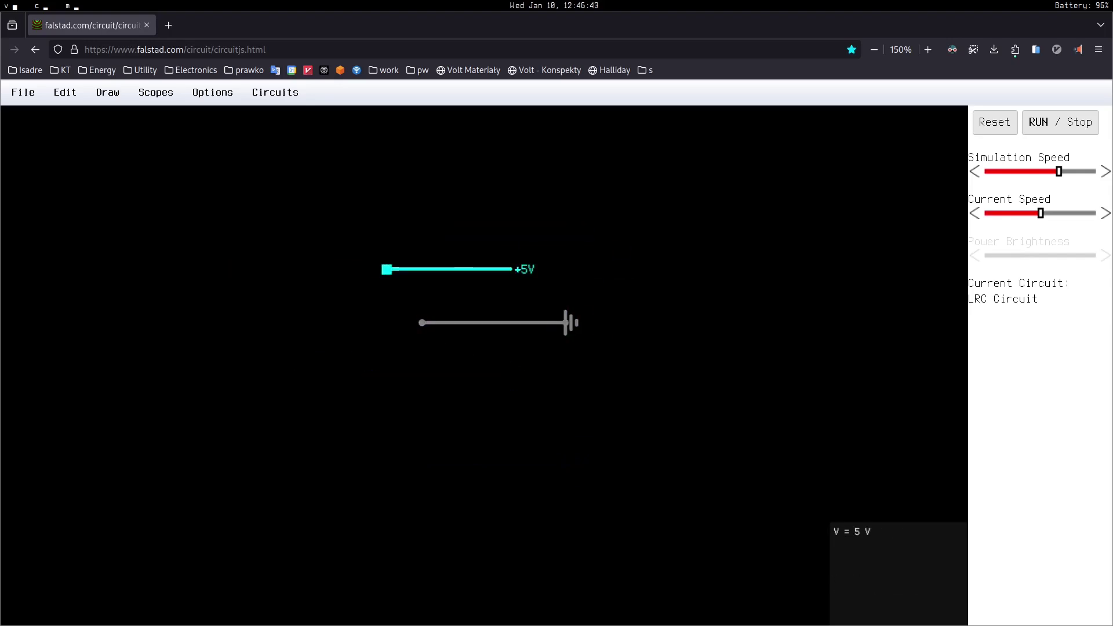
mouse_move(387, 269)
left_mouse_down()
mouse_move(423, 197)
mouse_move(583, 161)
mouse_move(673, 269)
mouse_move(369, 269)
left_mouse_up()
left_click_drag(500, 323, 640, 377)
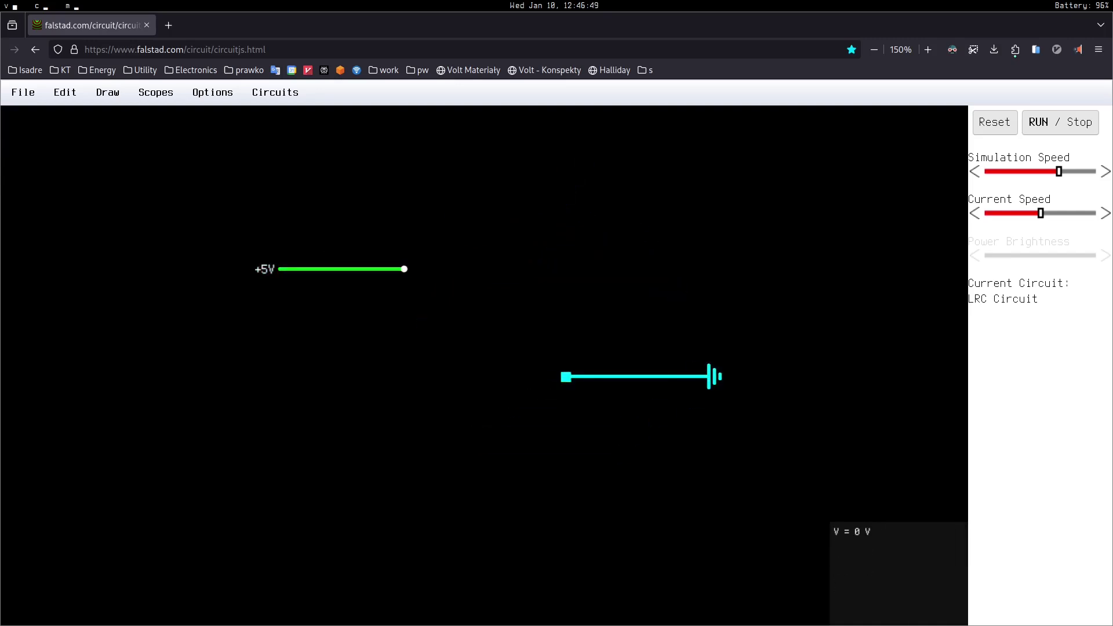
left_click_drag(566, 375, 709, 288)
left_click_drag(709, 336, 601, 424)
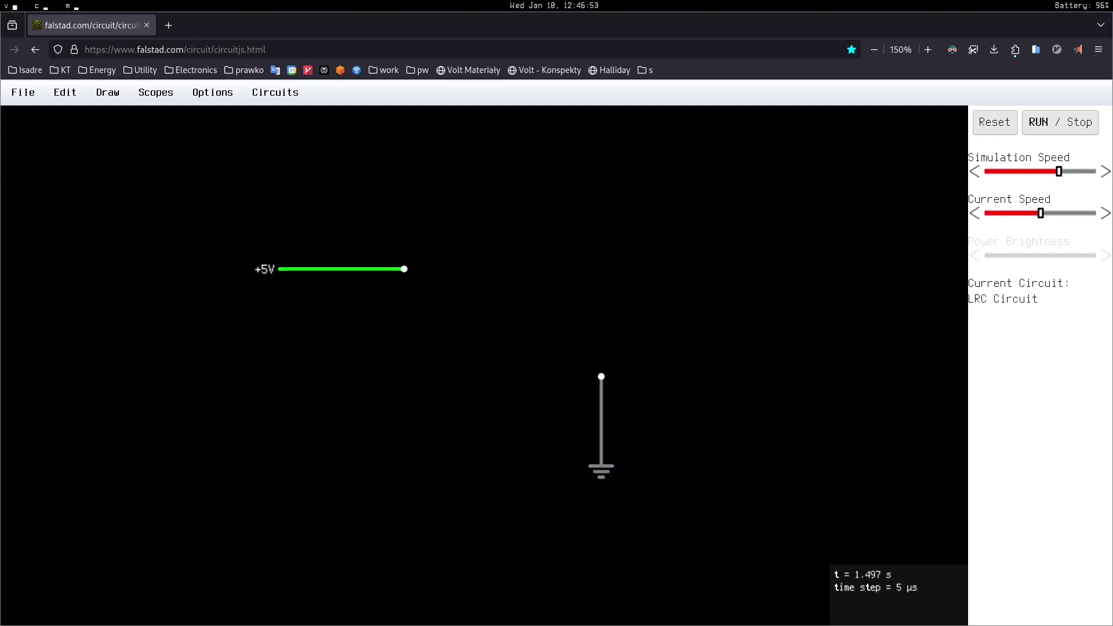
- Draw two LEDs, one upright on the ground and one joined to the +5V wire end
right_click(552, 209)
mouse_move(621, 271)
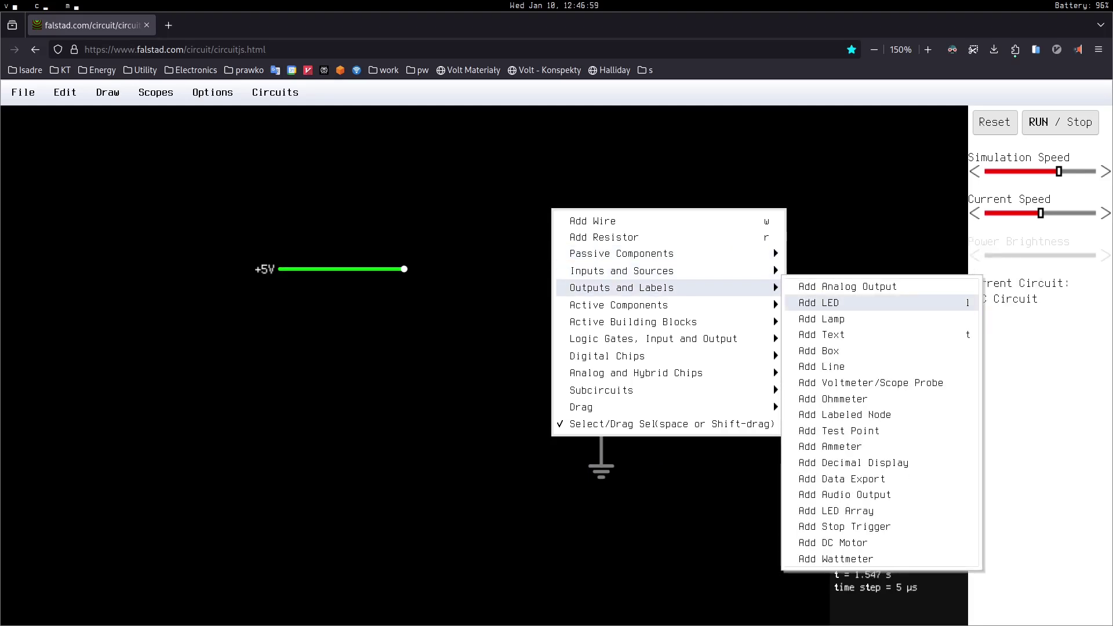
left_click(819, 303)
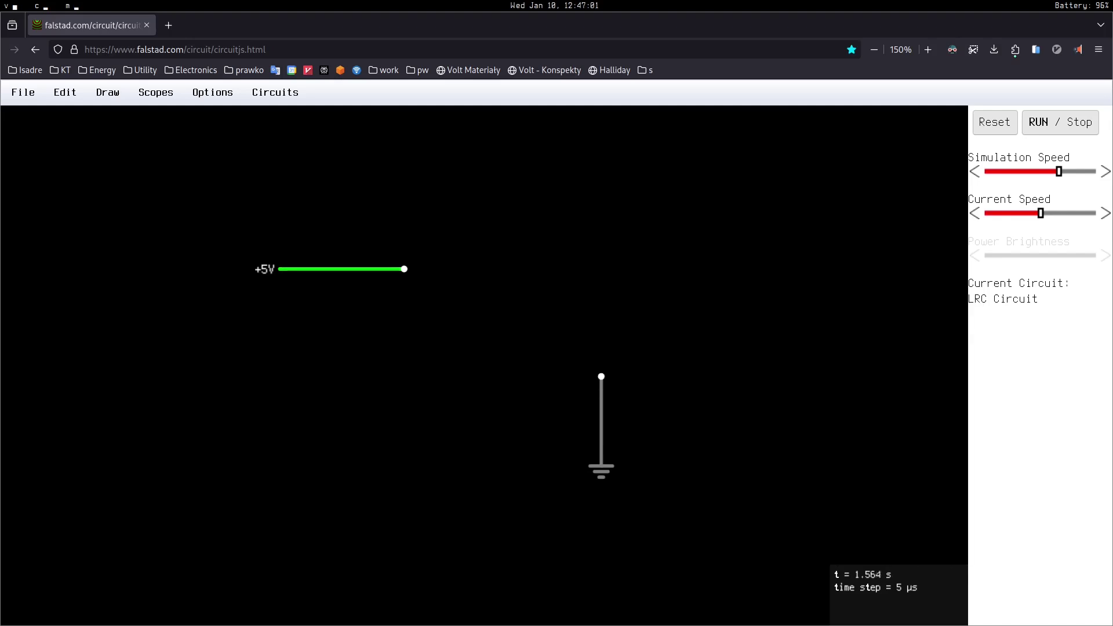
left_click_drag(602, 251, 601, 377)
left_click_drag(601, 252, 745, 251)
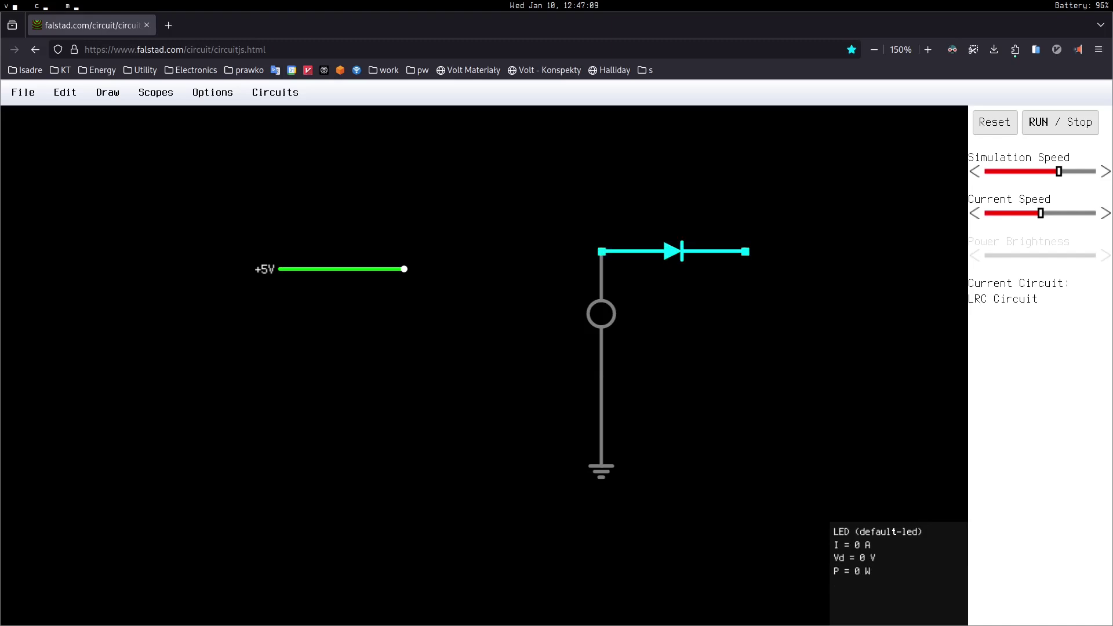
left_click_drag(673, 252, 475, 268)
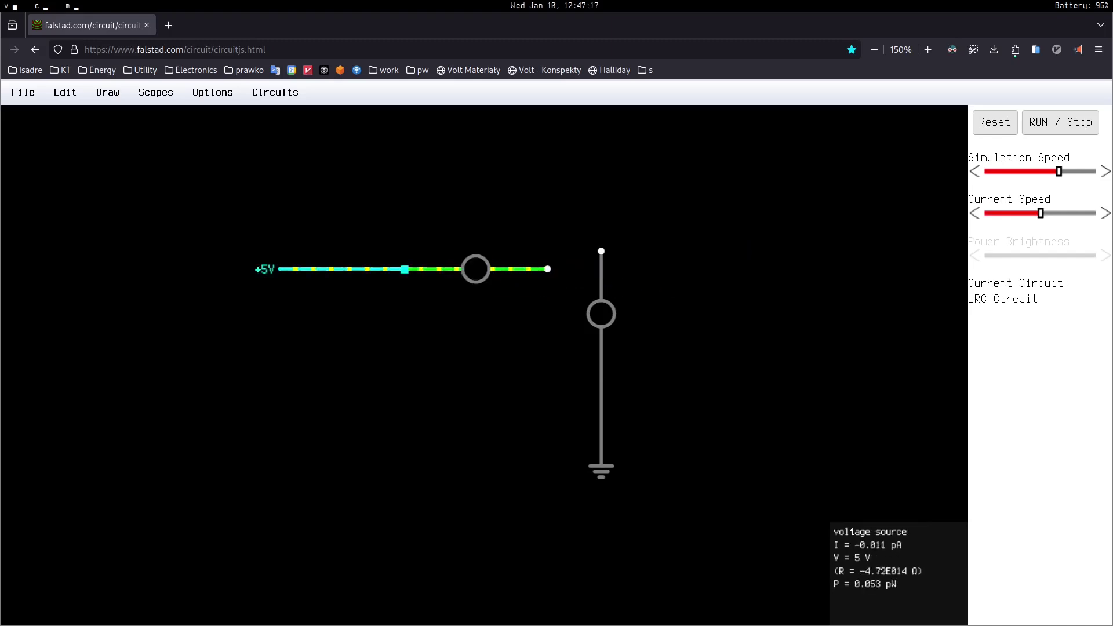
left_click_drag(404, 269, 315, 269)
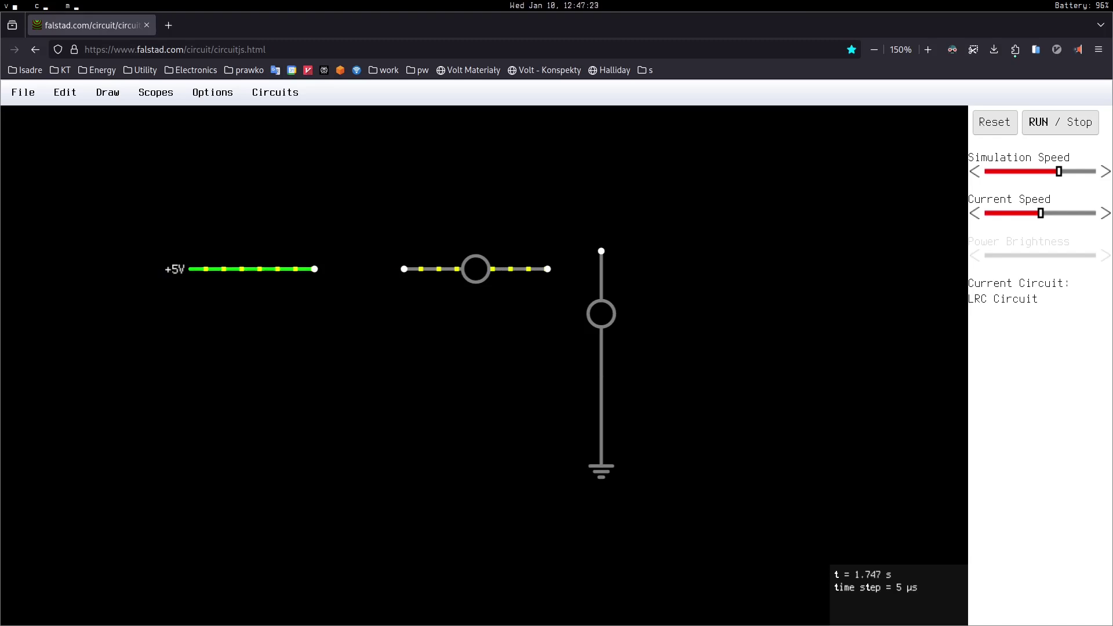
- Insert a 1k resistor into the +5V line and reposition the upright LED and ground
mouse_move(262, 359)
left_mouse_down()
mouse_move(387, 359)
mouse_move(368, 338)
mouse_move(368, 359)
left_mouse_up()
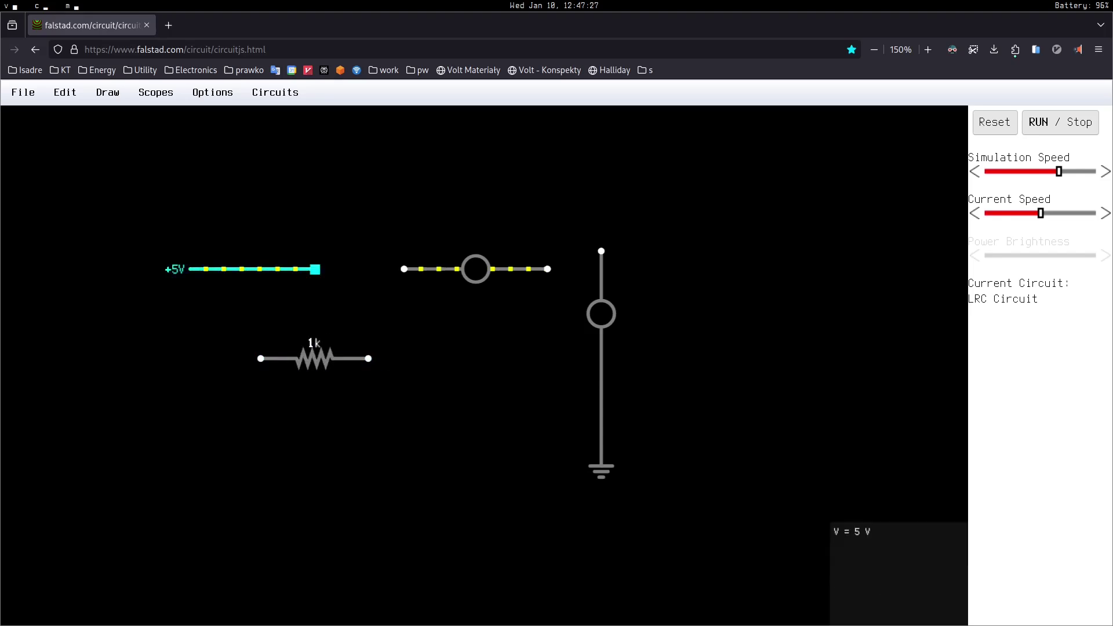
left_click_drag(315, 269, 243, 269)
left_click_drag(313, 359, 350, 269)
left_click_drag(243, 269, 296, 269)
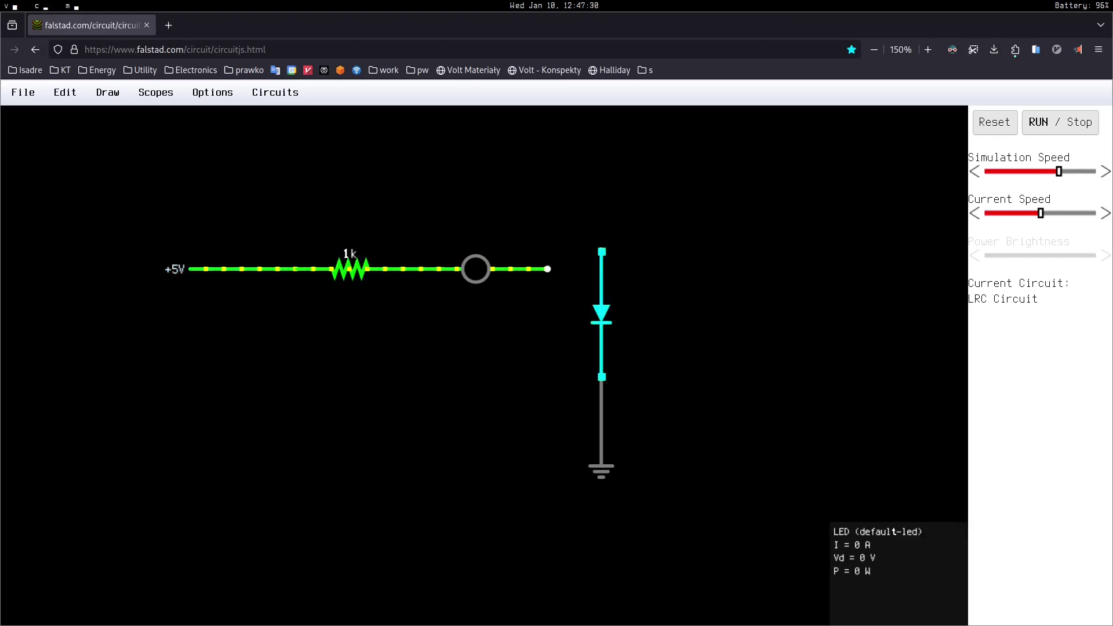
left_click_drag(602, 313, 547, 330)
left_click_drag(601, 423, 547, 441)
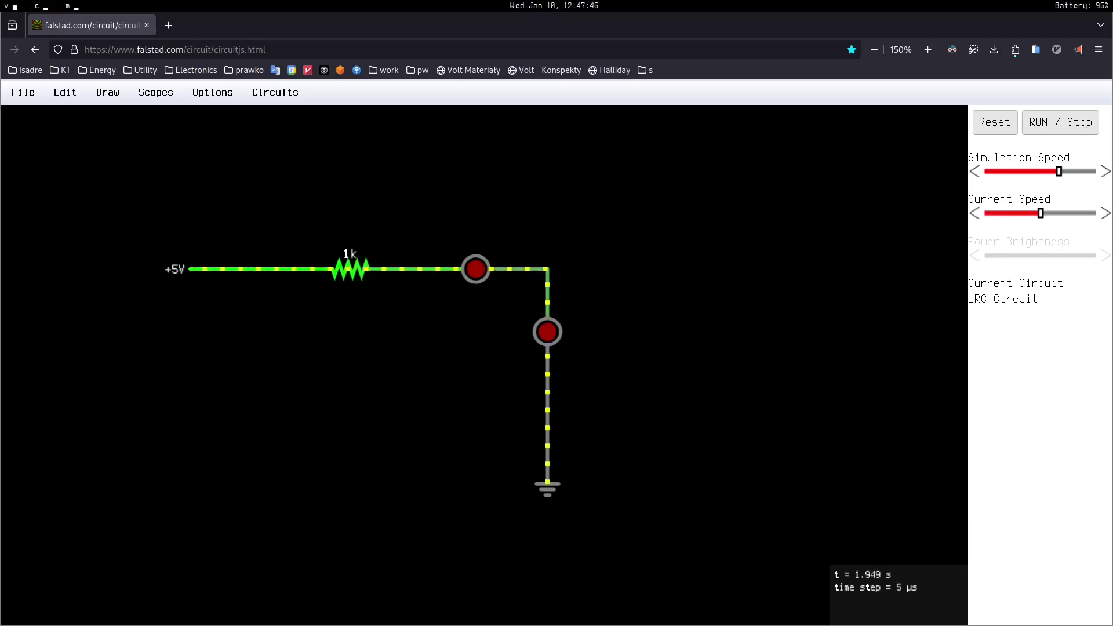
- Place a switch in a gap before the resistor and leave it open, LEDs dark
key("s")
left_click_drag(243, 376, 332, 376)
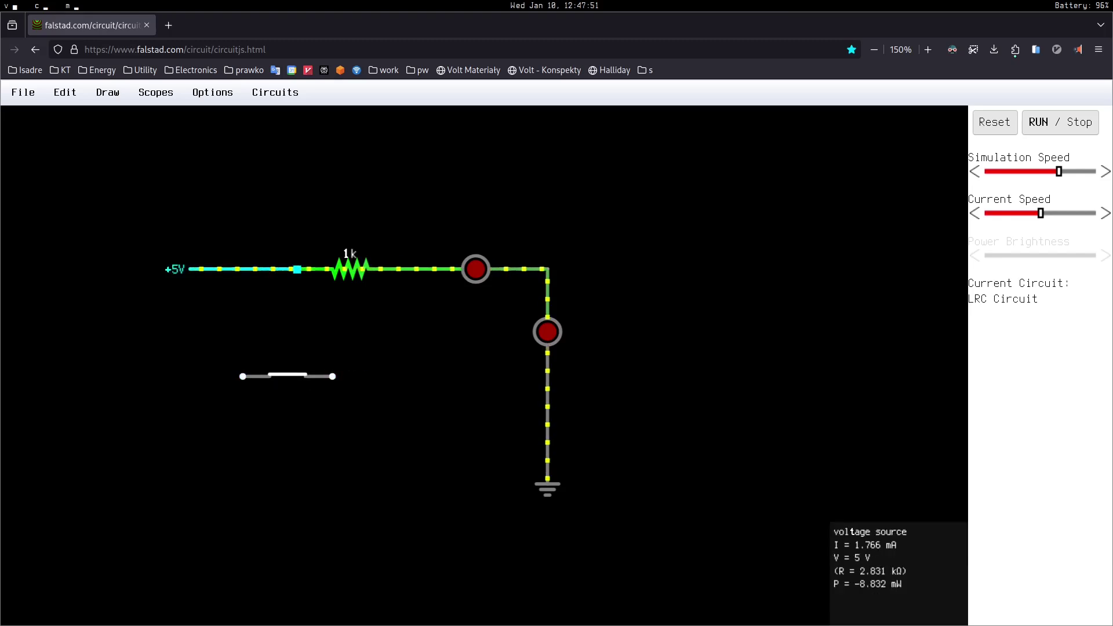
left_click_drag(243, 269, 158, 269)
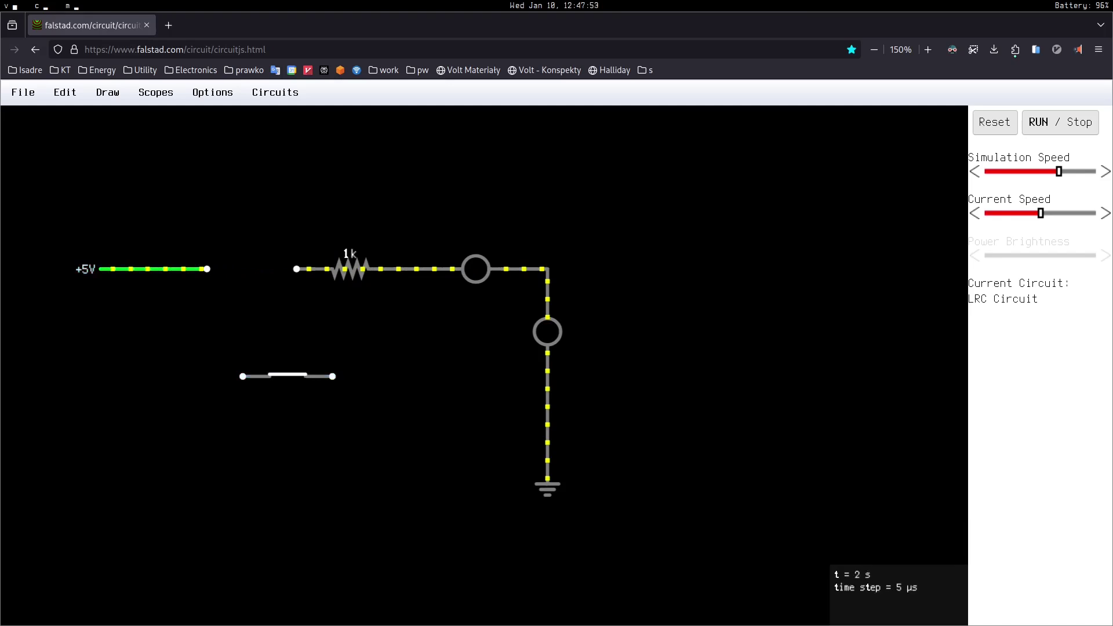
left_click_drag(287, 376, 253, 269)
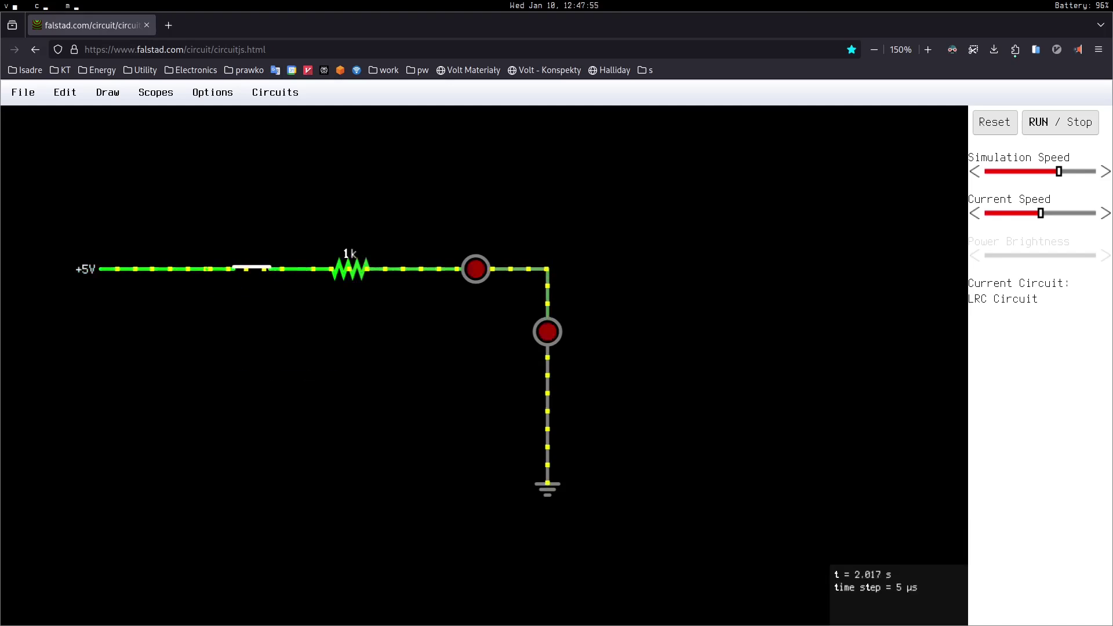
left_click(252, 268)
left_click(252, 267)
left_click(252, 267)
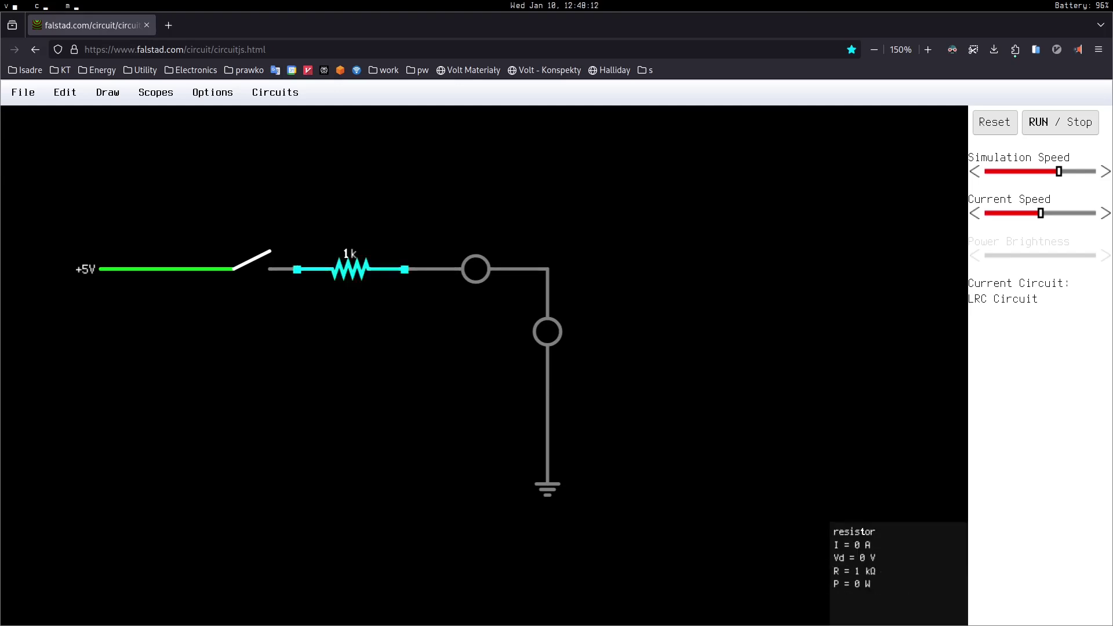
- Set the resistor to 560 Ω, then close the switch so about 3 mA lights both LEDs
scroll(350, 269, "up", 1)
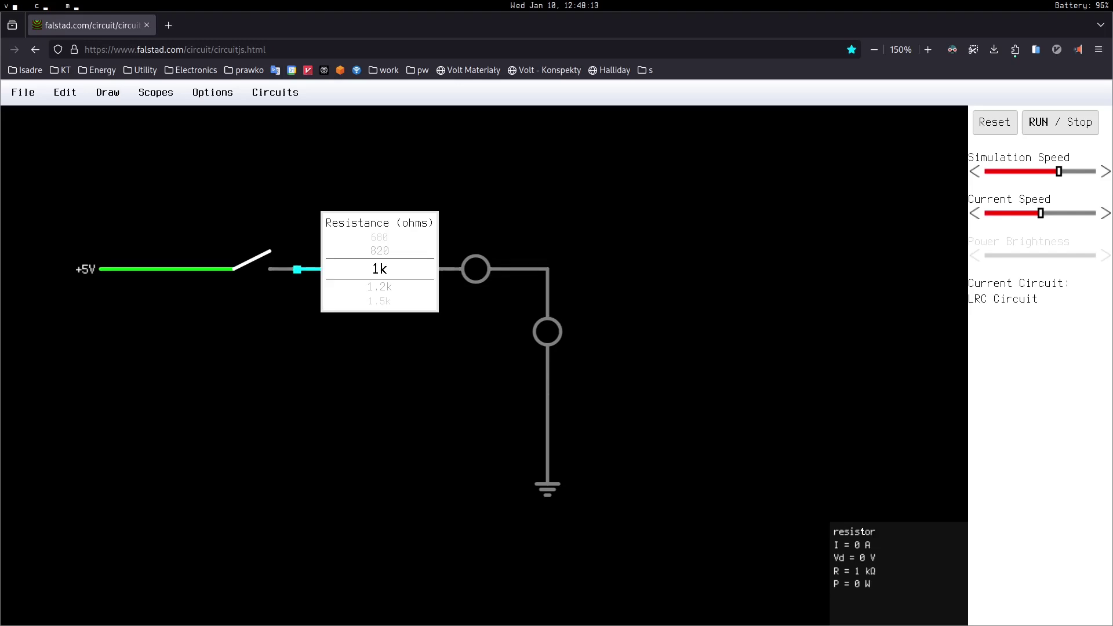
scroll(379, 269, "down", 3)
scroll(379, 269, "up", 5)
scroll(379, 269, "down", 2)
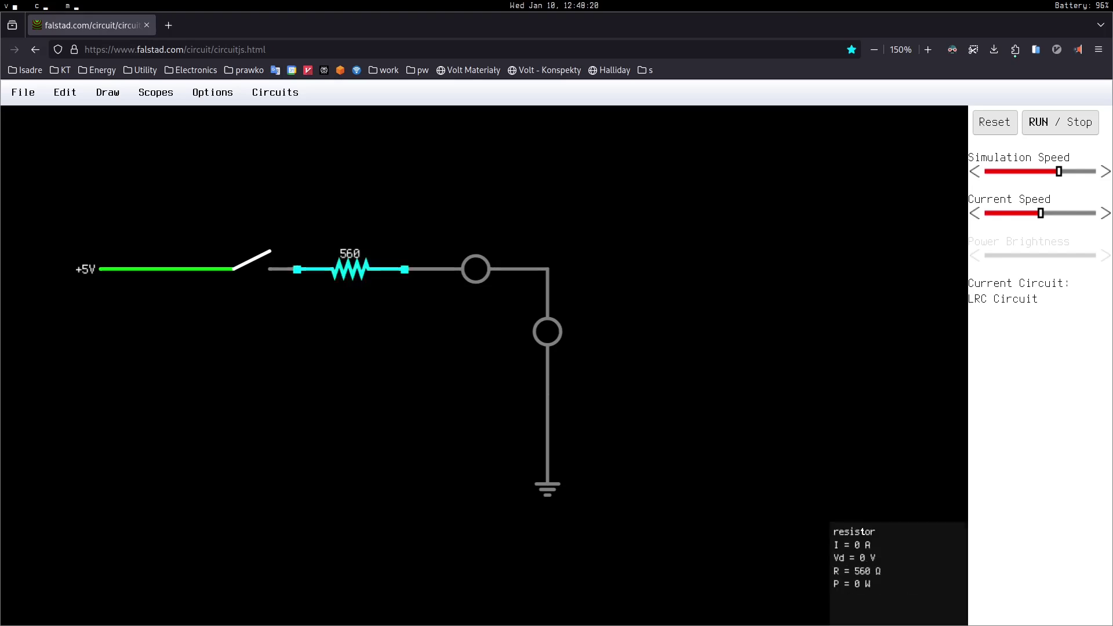
right_click(353, 269)
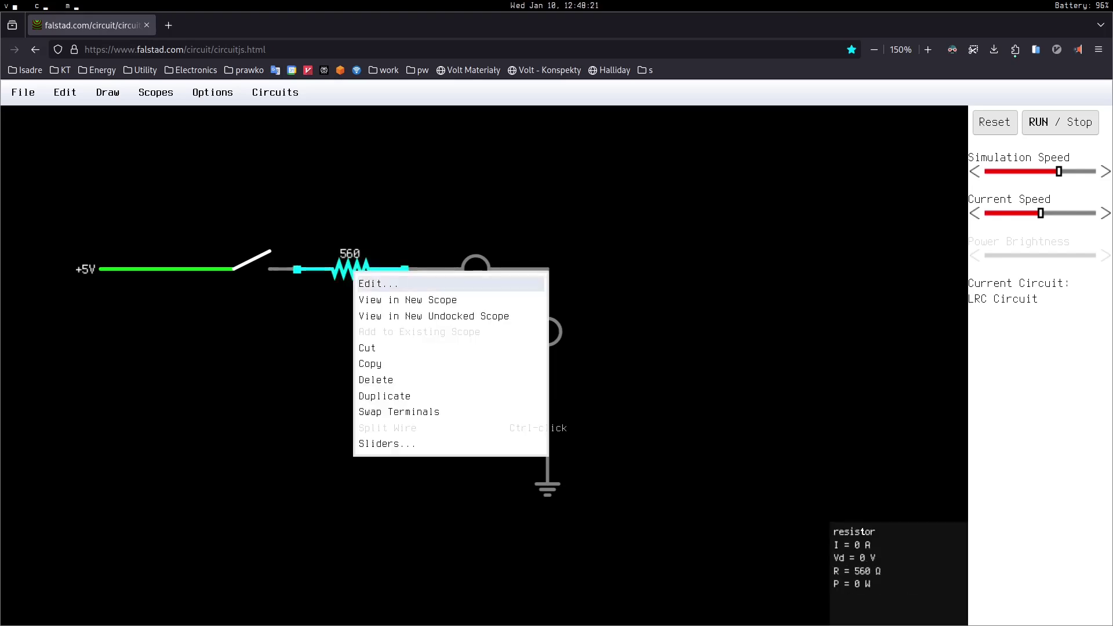
left_click(371, 283)
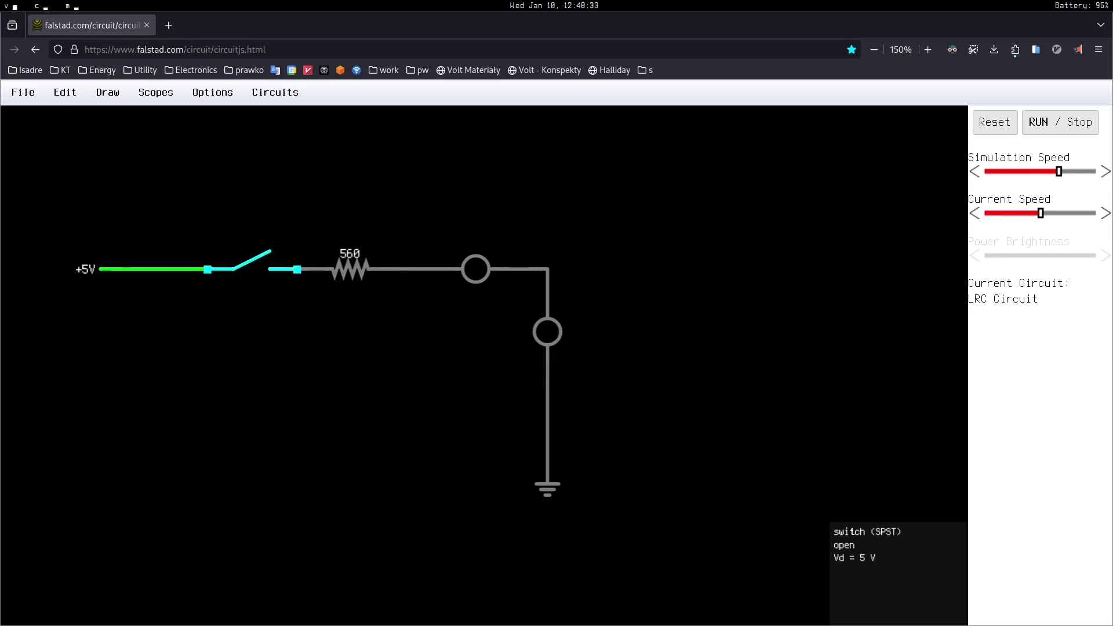
left_click(251, 261)
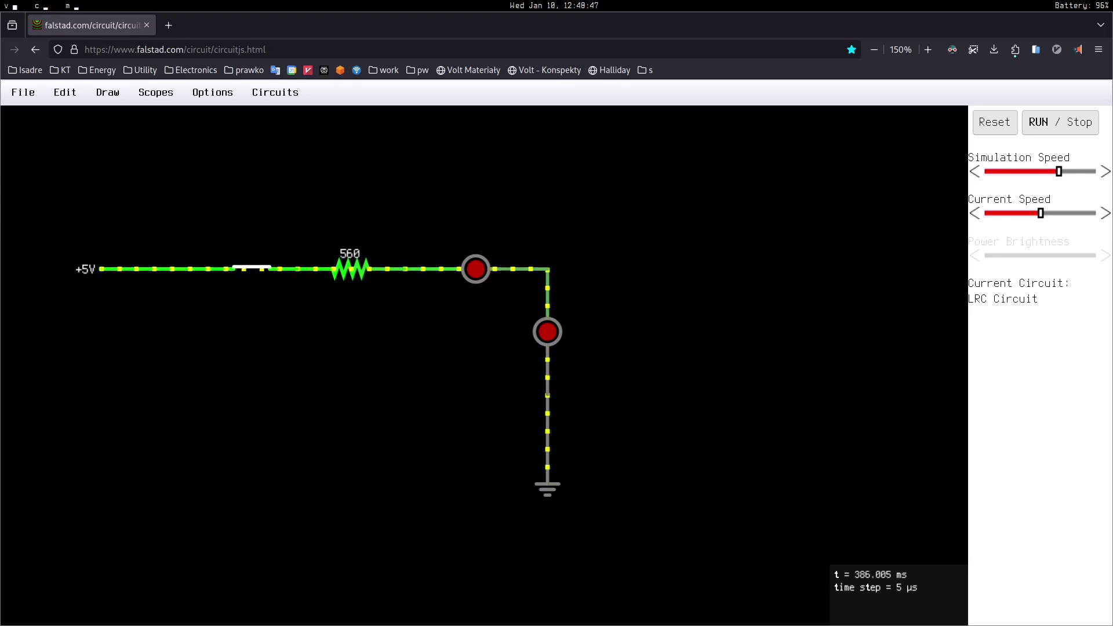
- Show the ground wire's current in a new scope below the circuit
right_click(456, 209)
mouse_move(521, 389)
right_click(547, 436)
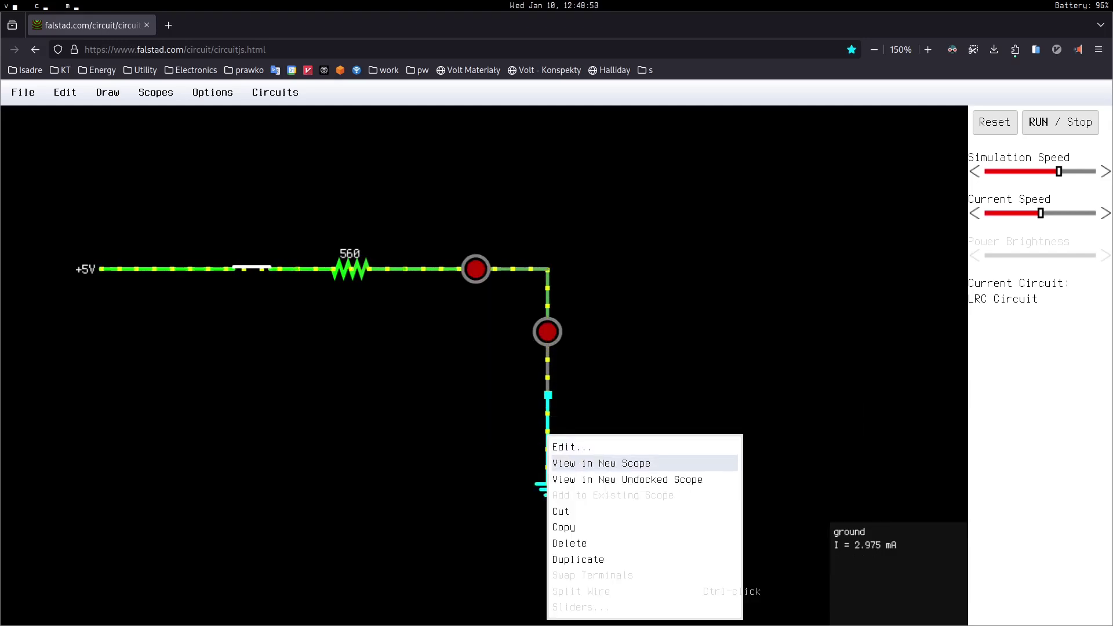
left_click(601, 463)
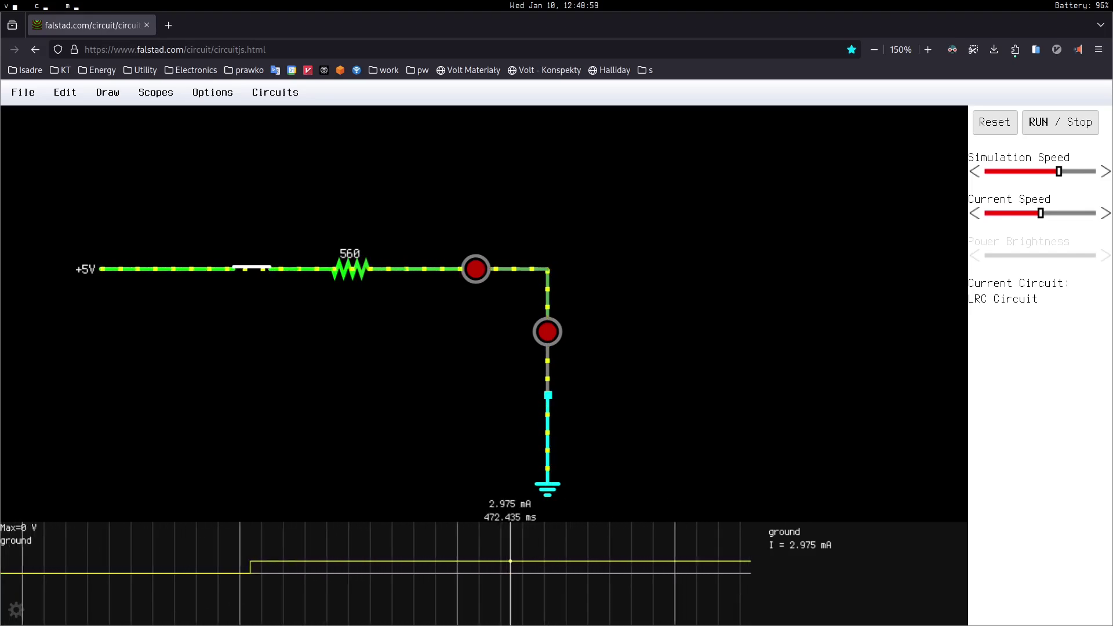
- Toggle the switch open, closed, and open again, leaving the LEDs dark
left_click(252, 268)
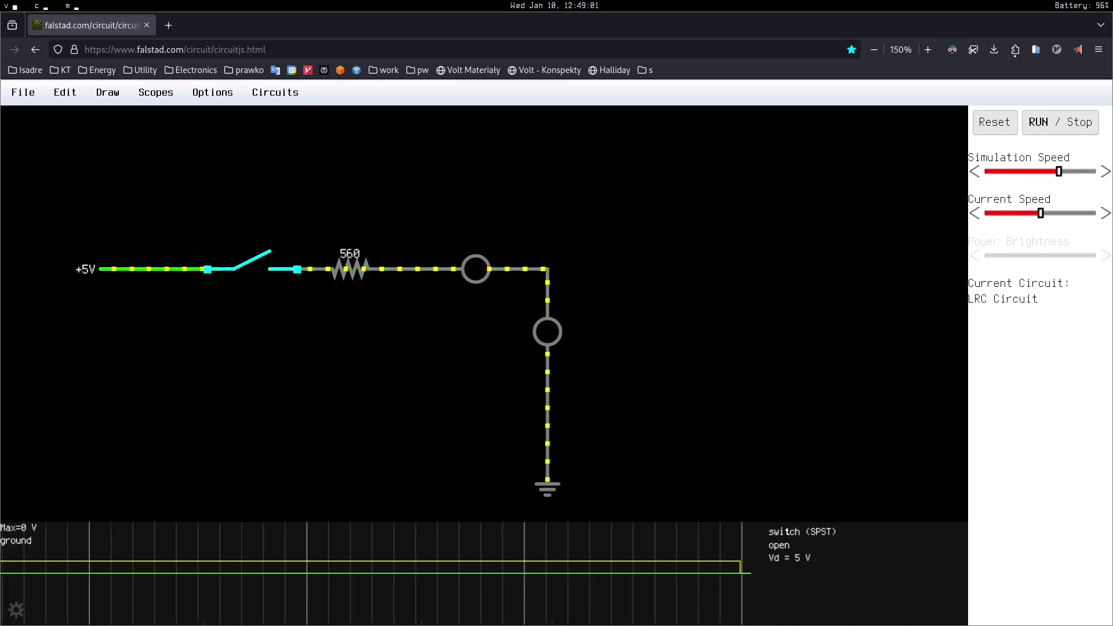
left_click(252, 268)
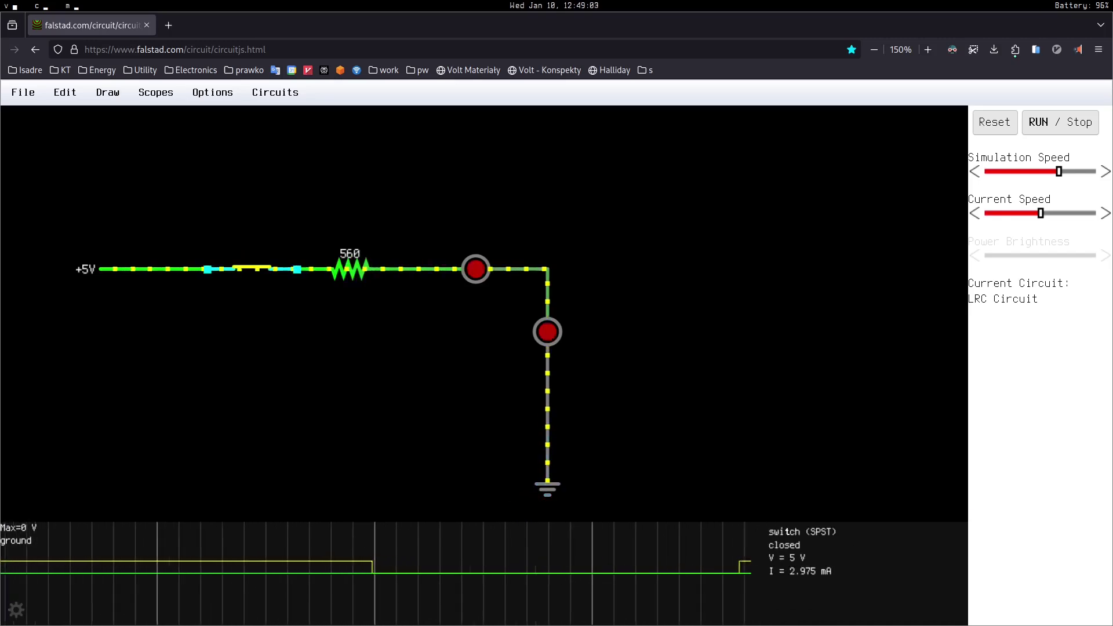
left_click(252, 268)
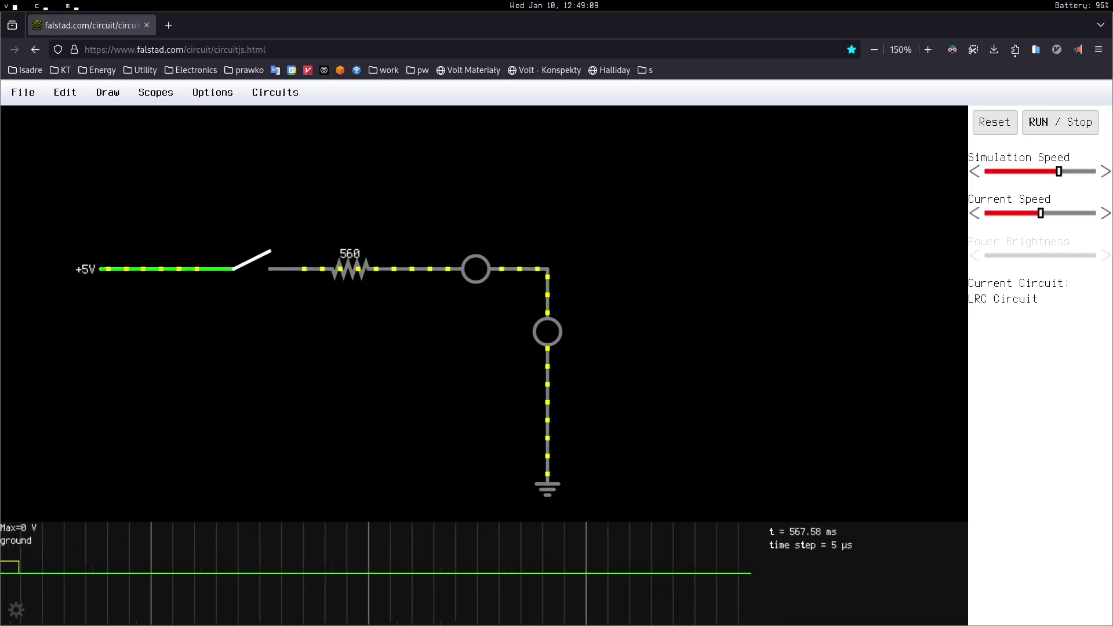
- Wire a 1H inductor between the +5V source and switch, then close the switch
right_click(393, 209)
mouse_move(464, 271)
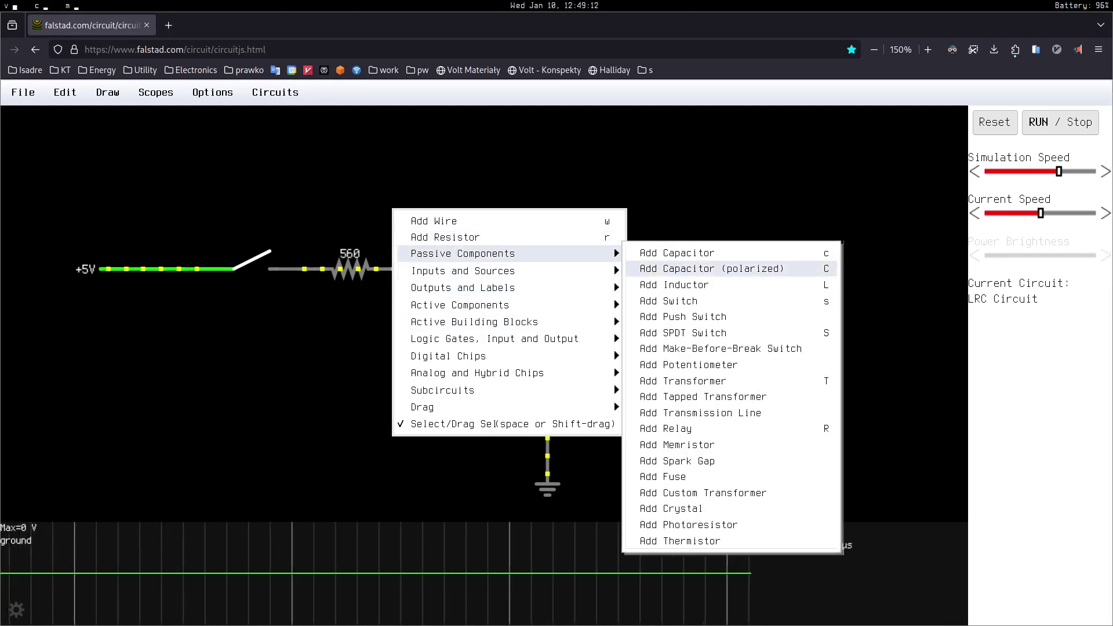
left_click(666, 285)
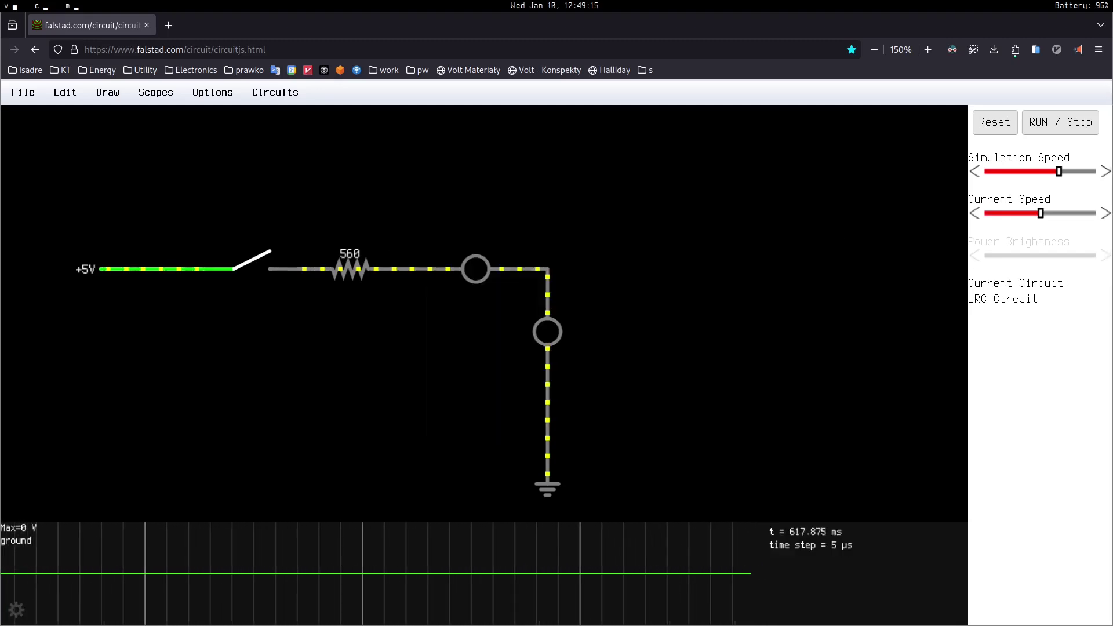
left_click_drag(297, 359, 422, 358)
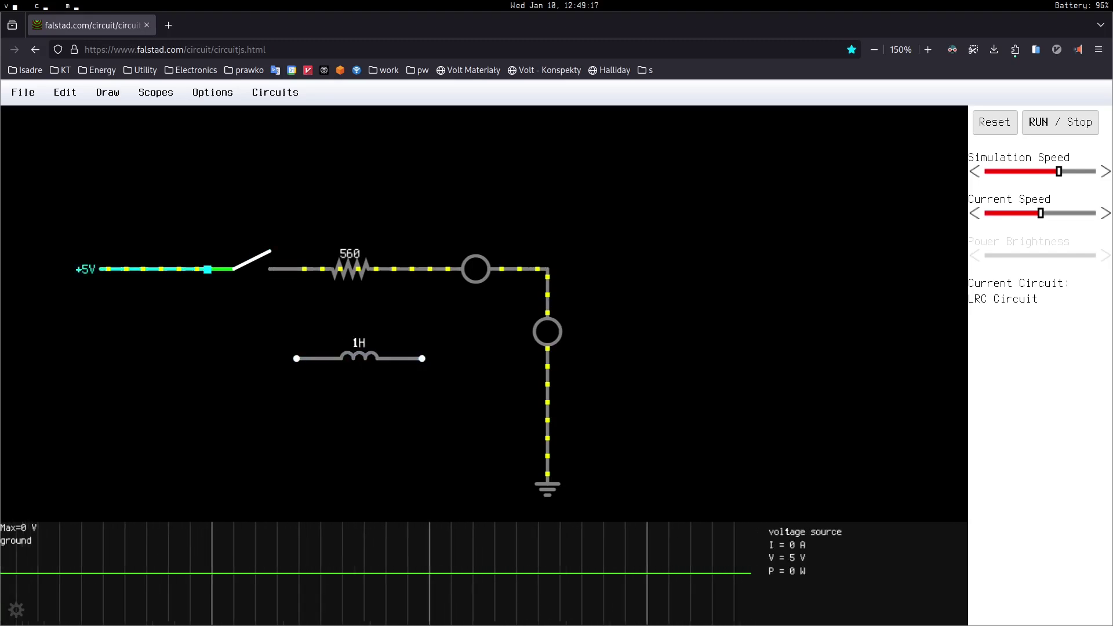
left_click_drag(80, 269, 62, 179)
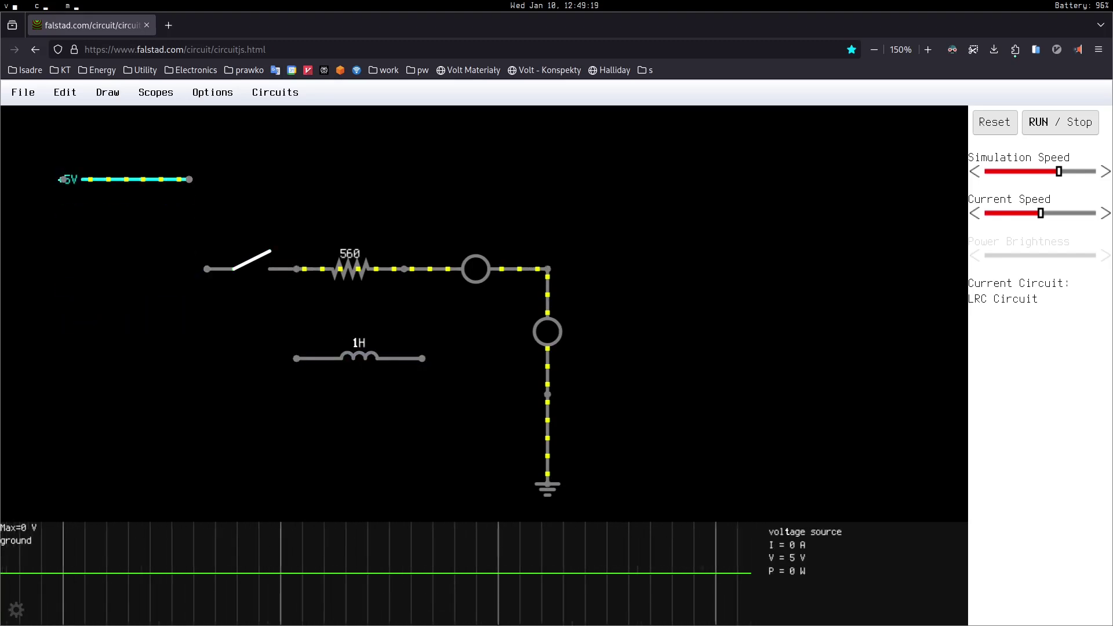
left_click_drag(359, 356, 207, 269)
left_click_drag(189, 179, 208, 179)
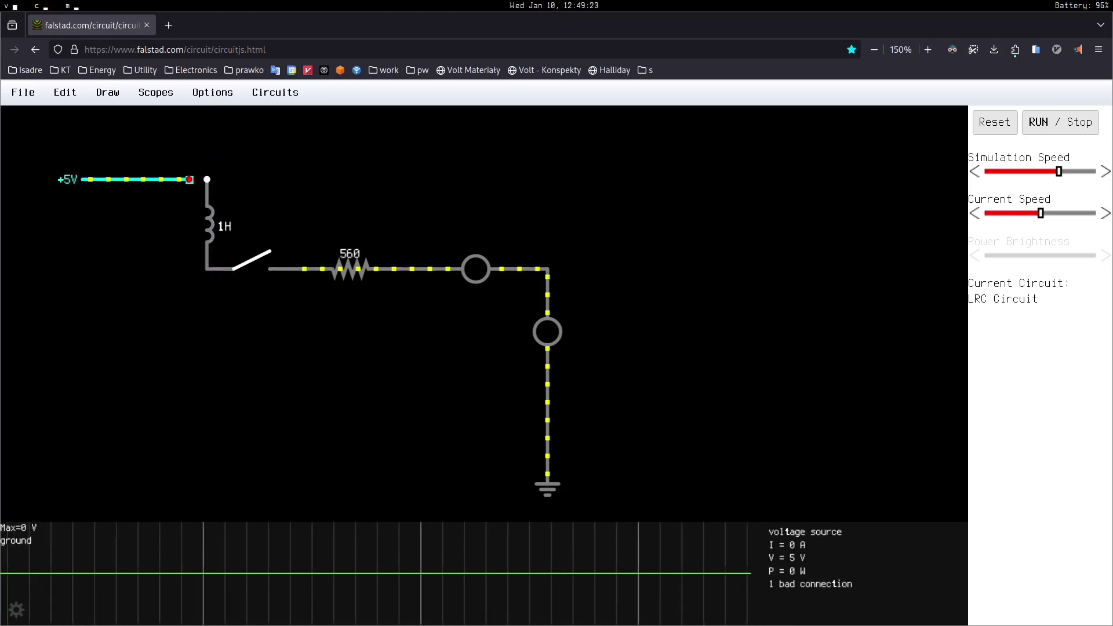
left_click_drag(133, 179, 151, 179)
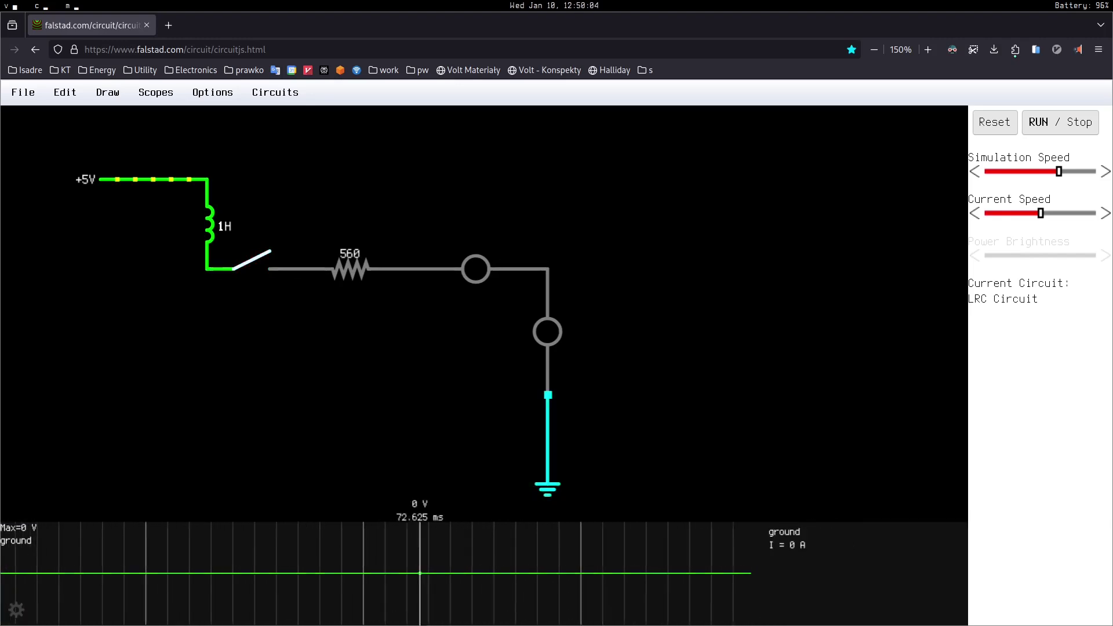
left_click(251, 261)
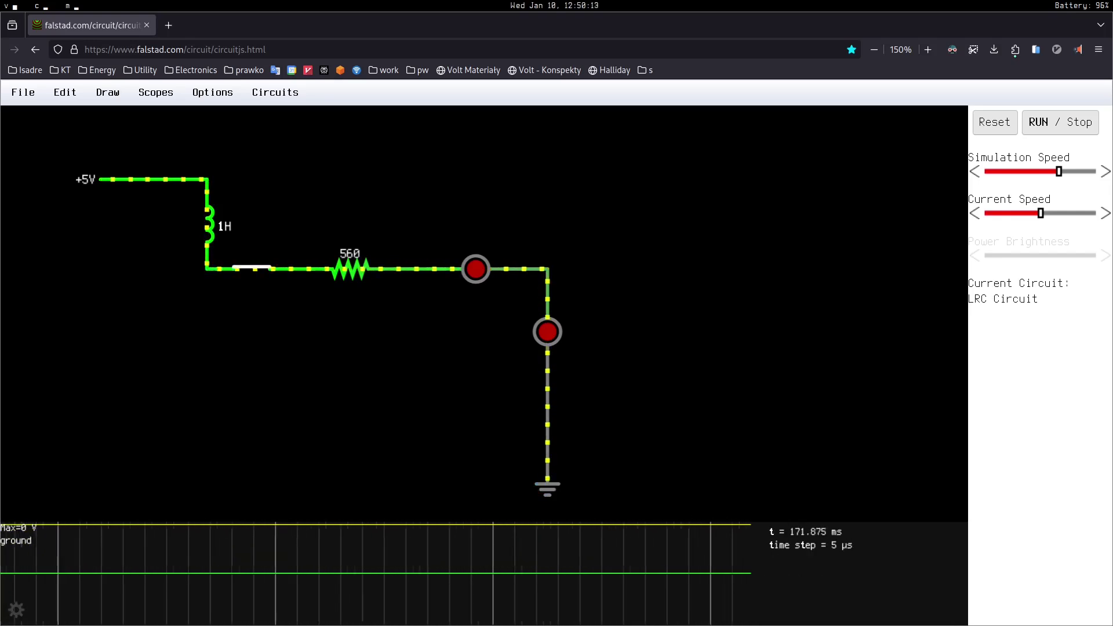
- Open the switch to cut the current through the 1H inductor
left_click(249, 268)
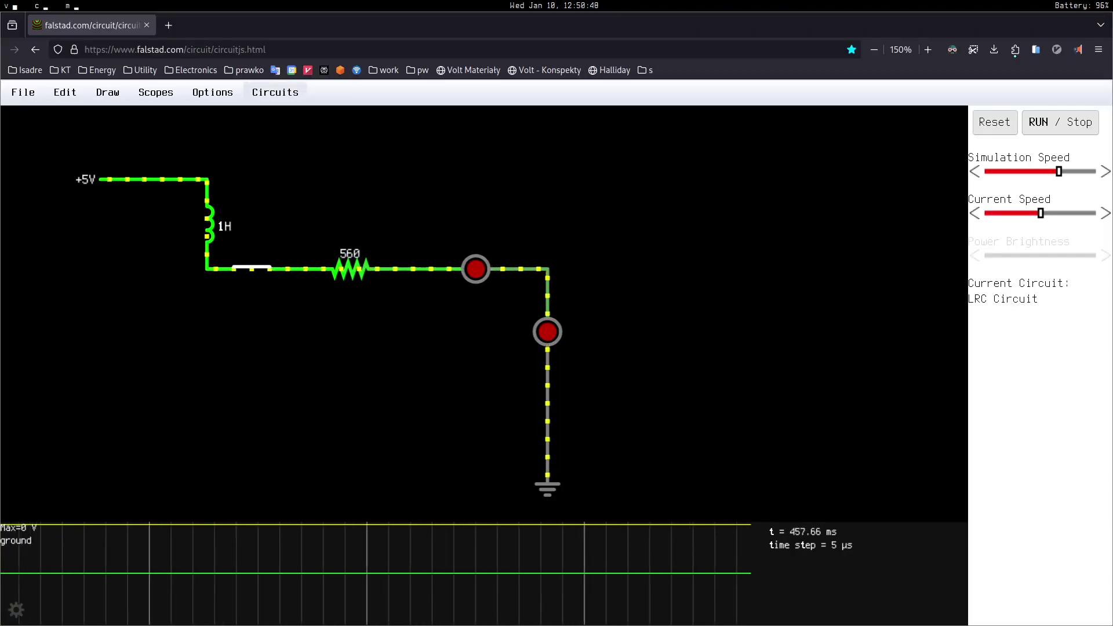
- Load the 555 Timer Chip 'Square Wave Generator' example from the Circuits menu
left_click(275, 92)
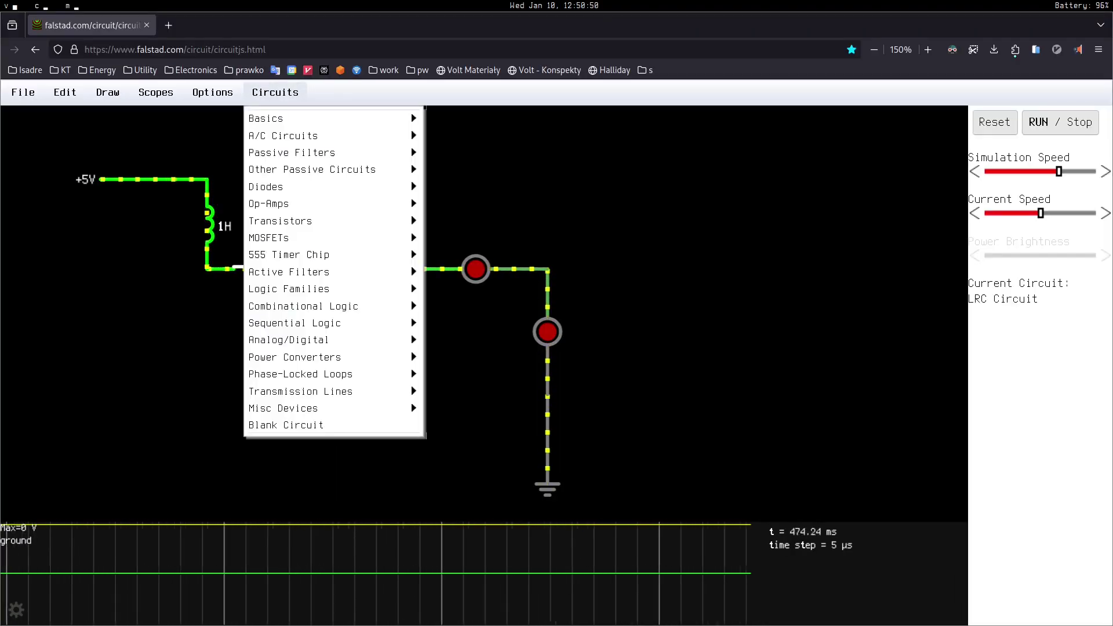
mouse_move(290, 135)
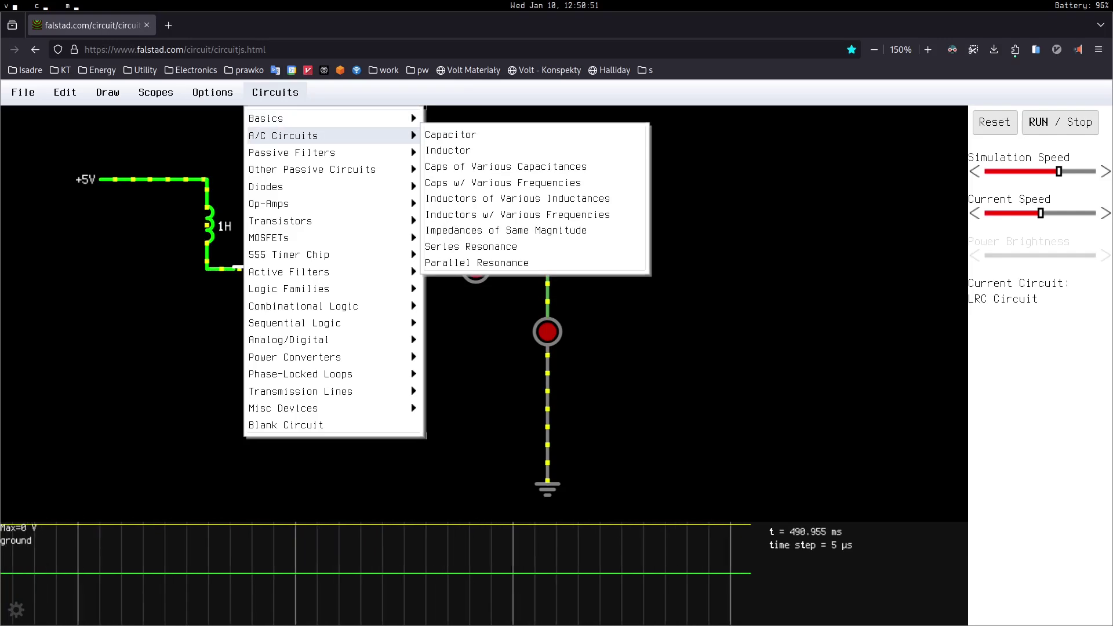
mouse_move(290, 186)
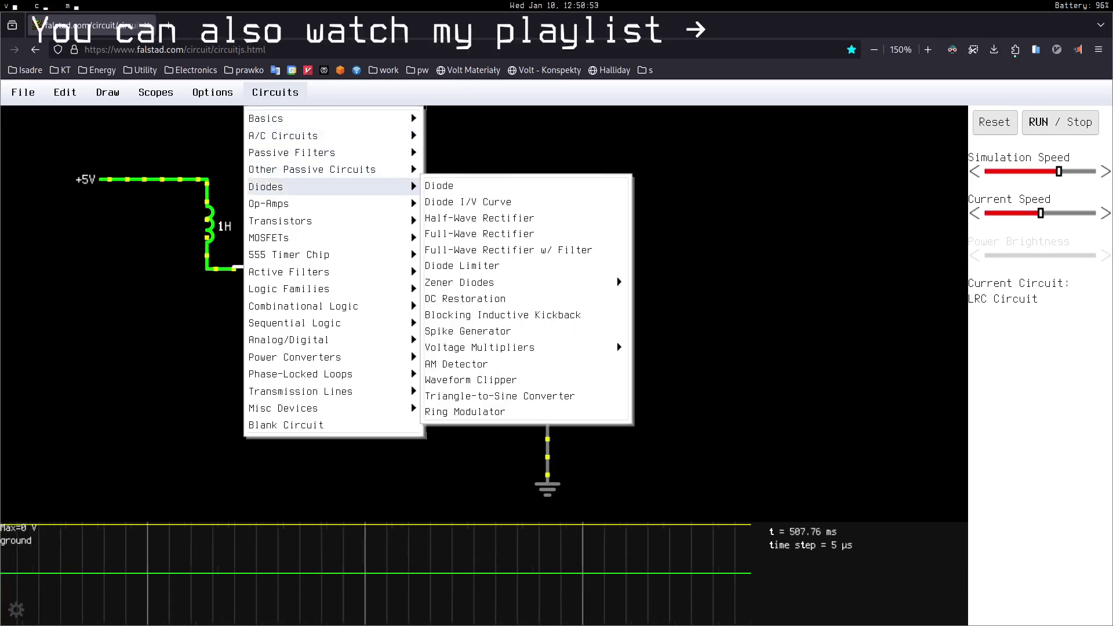
mouse_move(289, 237)
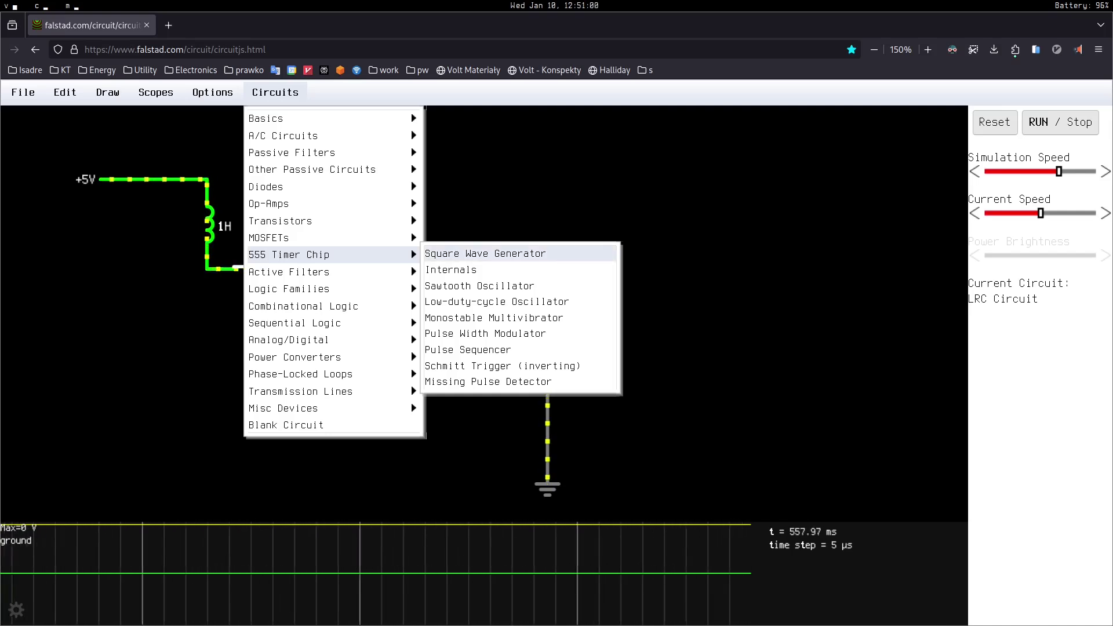
left_click(485, 253)
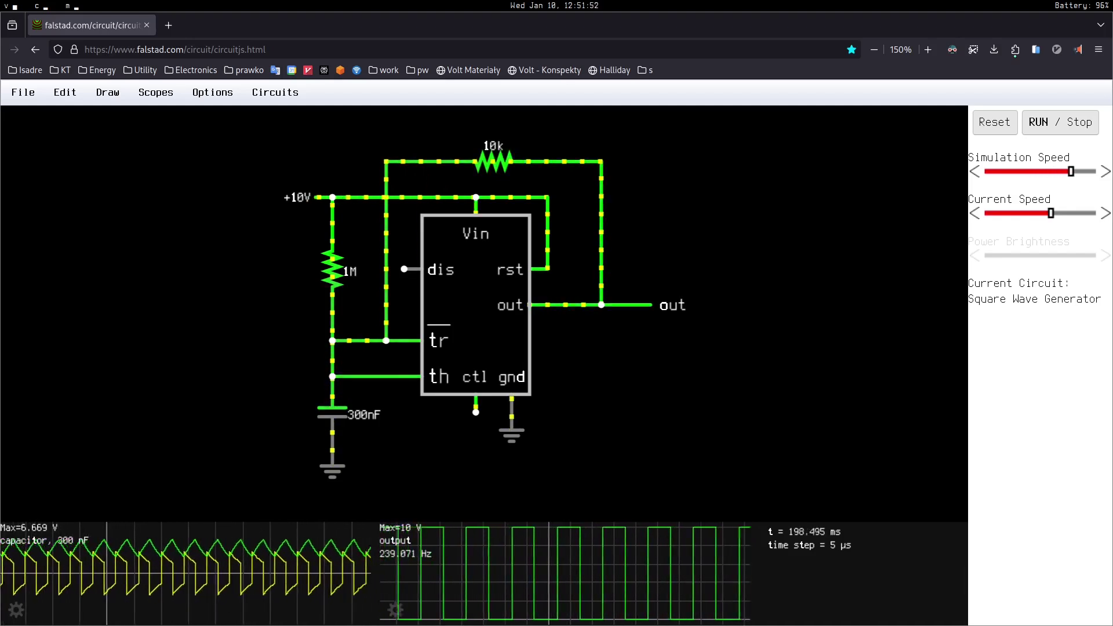
- Raise the Simulation Speed slider to maximum for the 555 square wave generator
left_click_drag(1070, 172, 1096, 172)
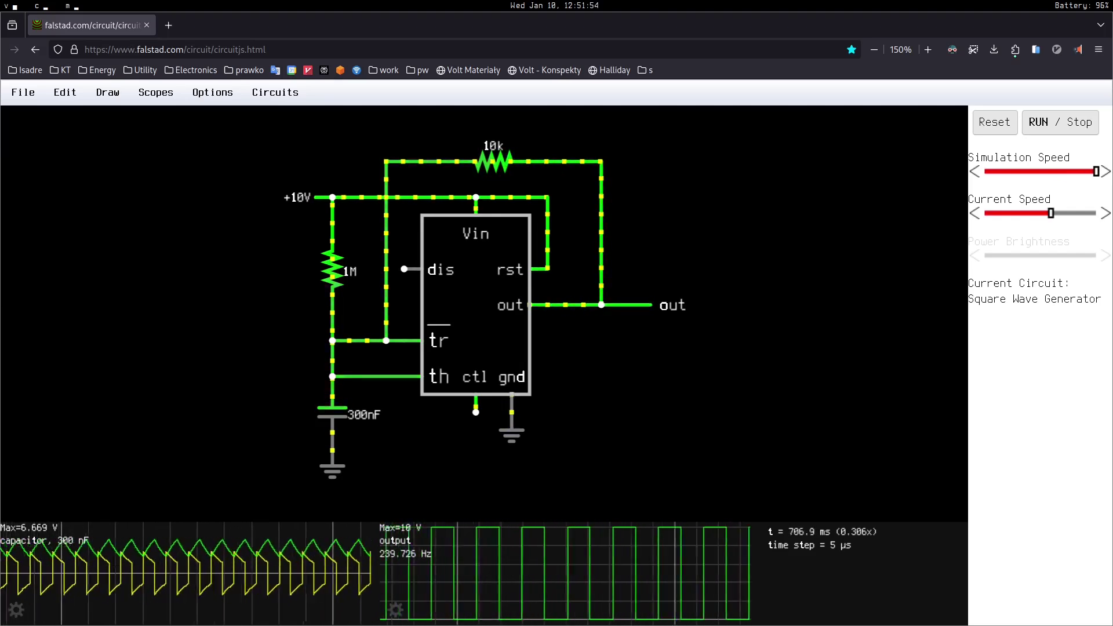